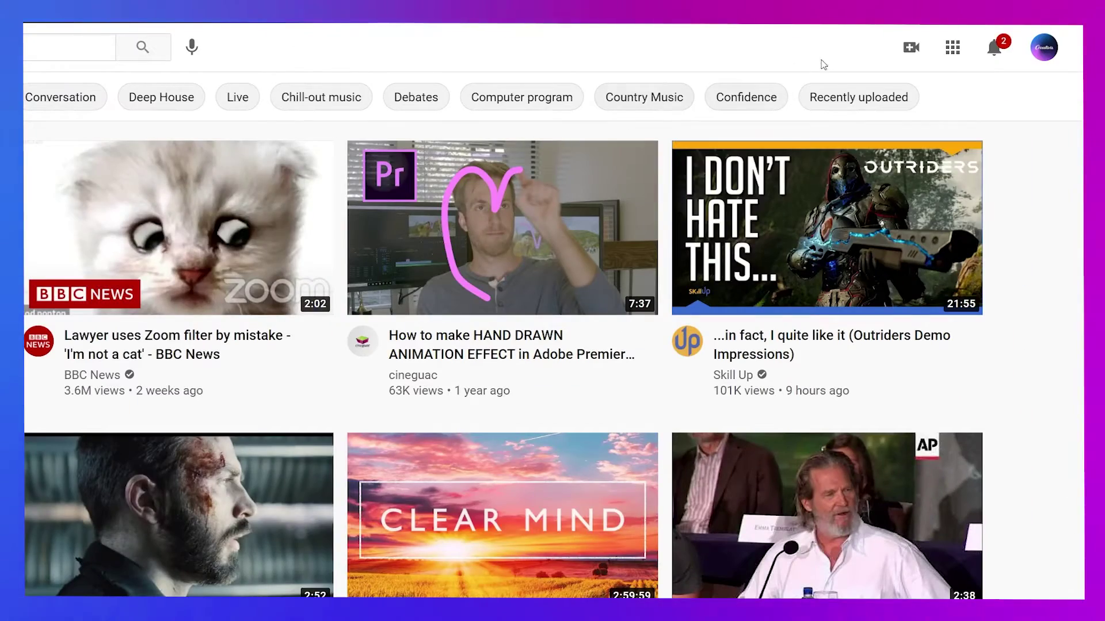
Upload the video file to YouTube Studio, titled 'How to Upload Your Video to Social Media'.
left_click(909, 50)
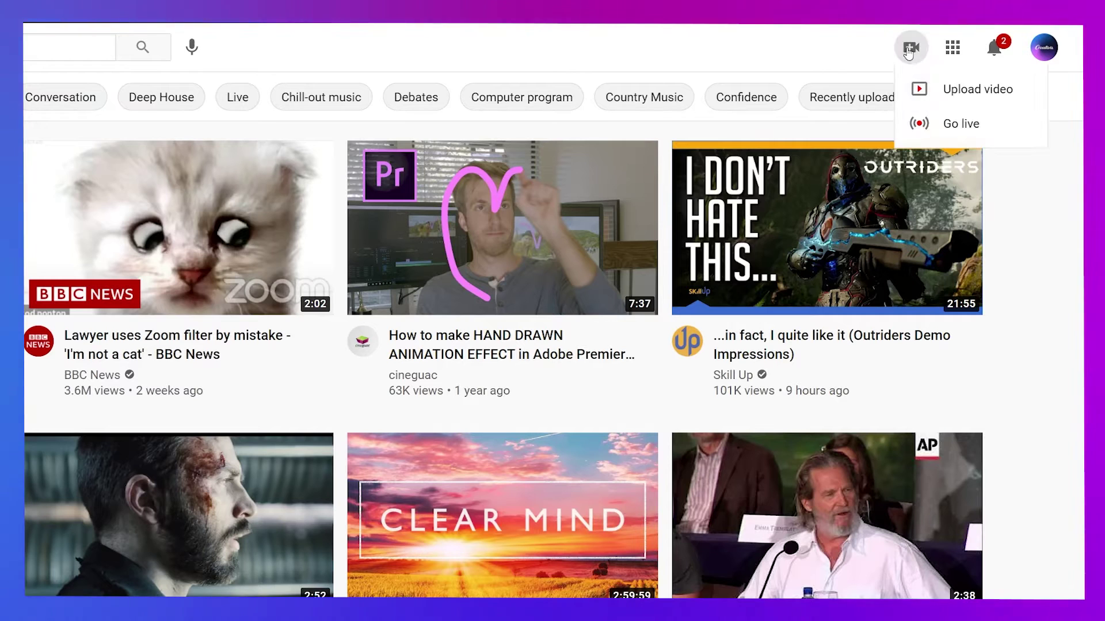
left_click(956, 89)
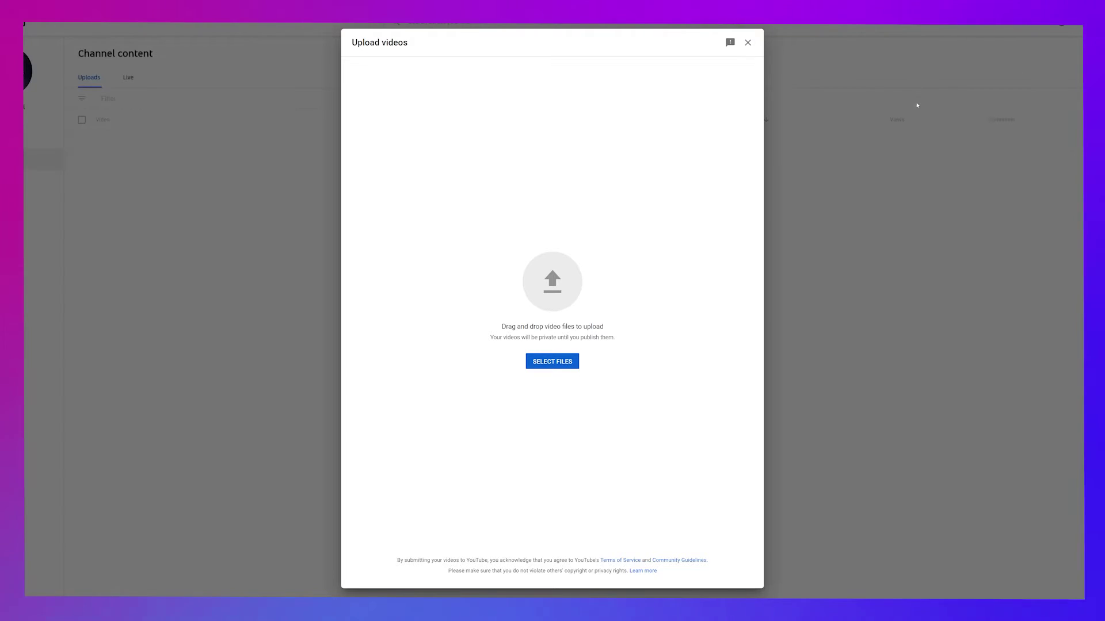
left_click(553, 362)
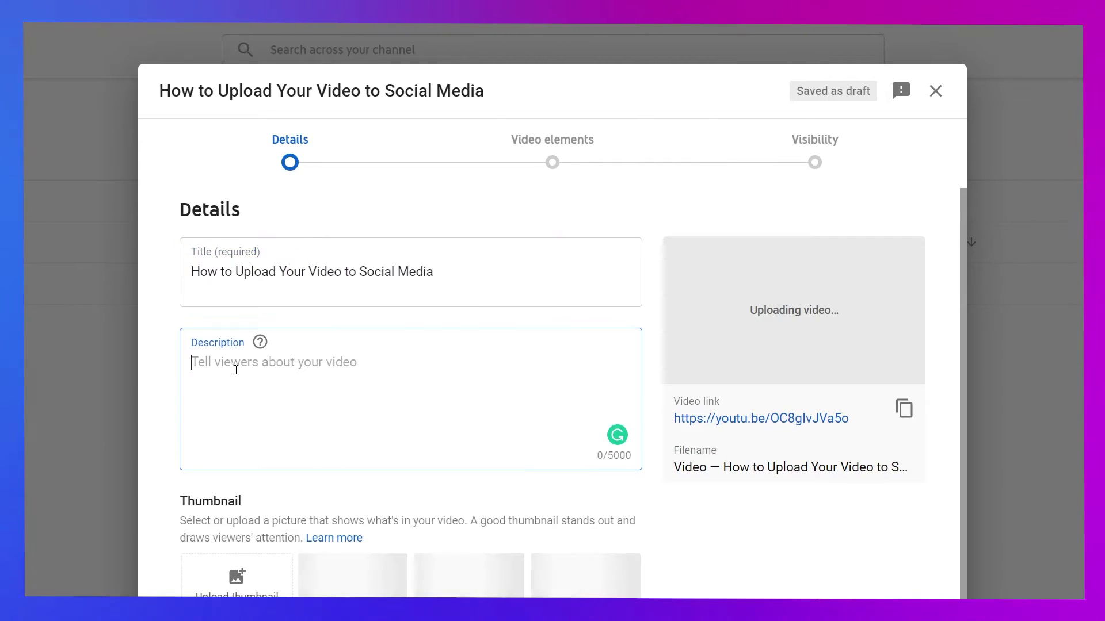
Paste the description ending in #socialmedia #video and upload the custom thumbnail image.
type("Ever wondered how to upload videos to TikTok from your computer? Behold, a comprehensive video guide to uploading videos to every social media platform!  #socialmedia #video")
scroll(286, 375, "down", 5)
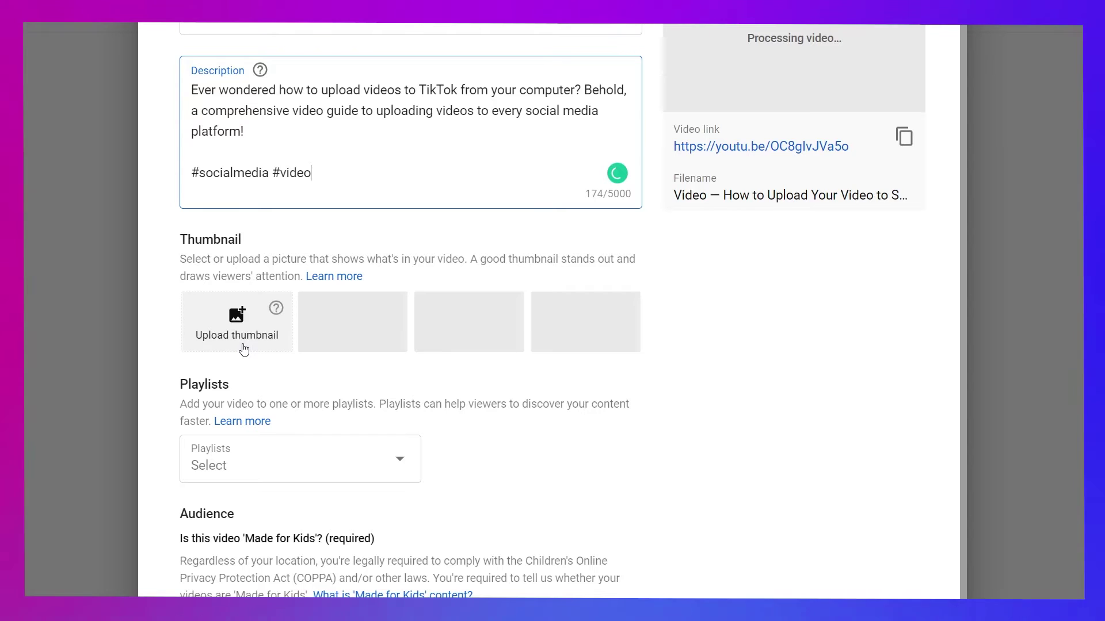
left_click(247, 327)
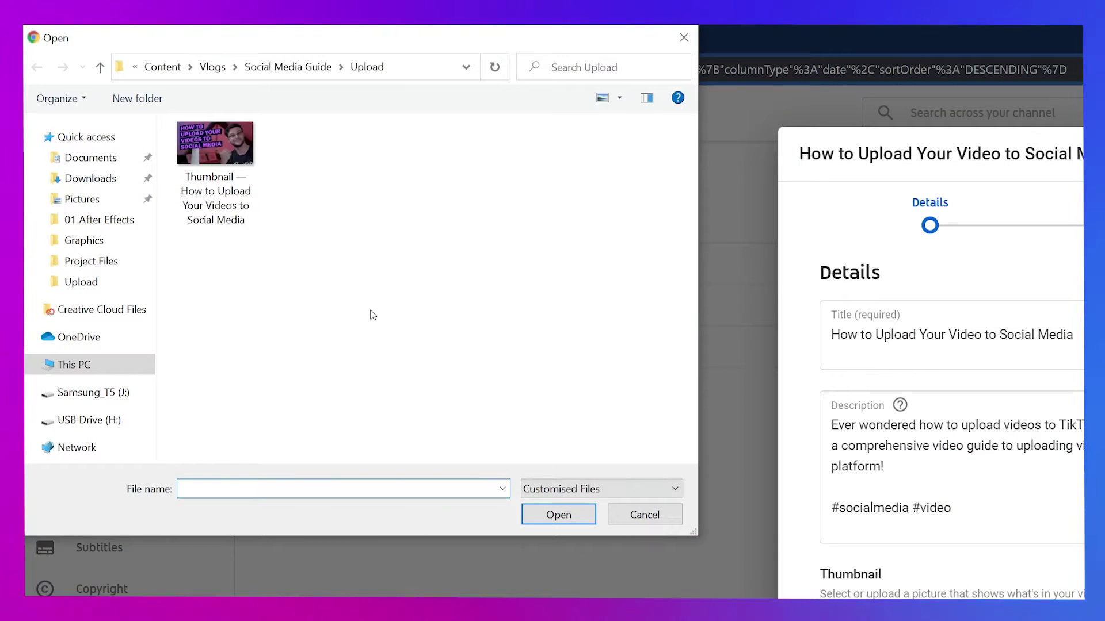
double_click(229, 159)
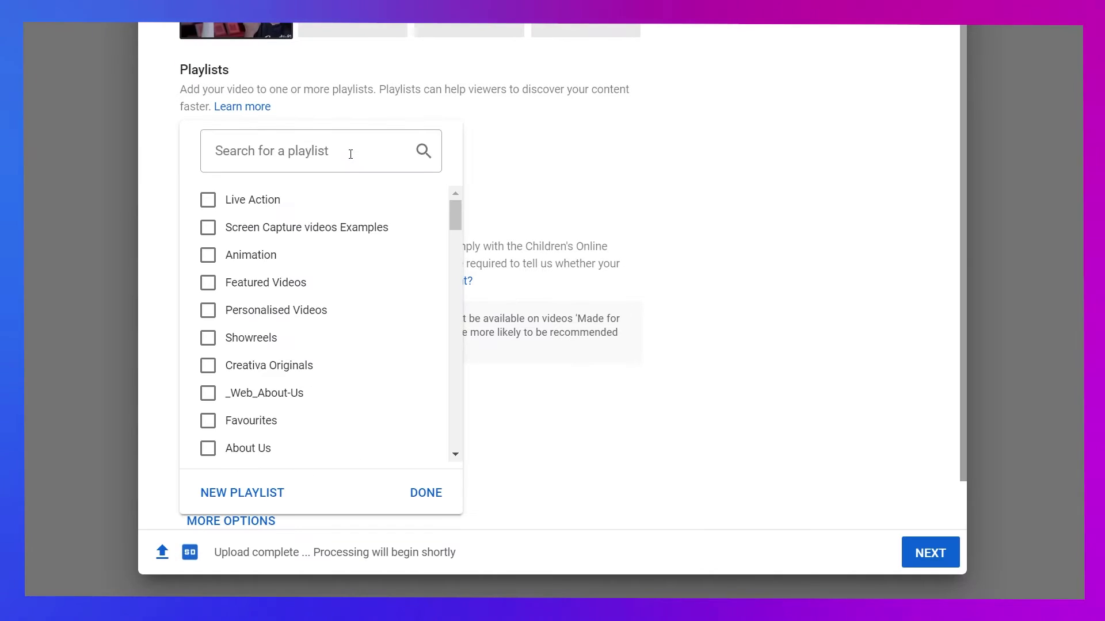
Put the video in the Creativa Originals playlist and mark it not Made for Kids.
left_click(283, 365)
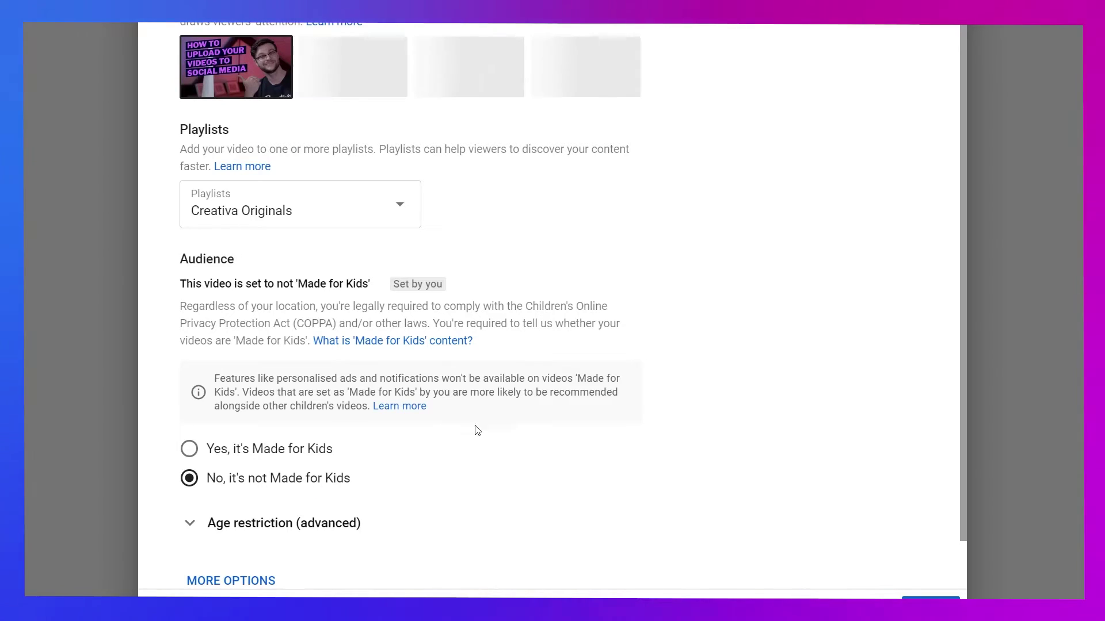
Add the tags 'vlog' and 'how to' and begin uploading a timed subtitle file.
scroll(603, 422, "down", 1)
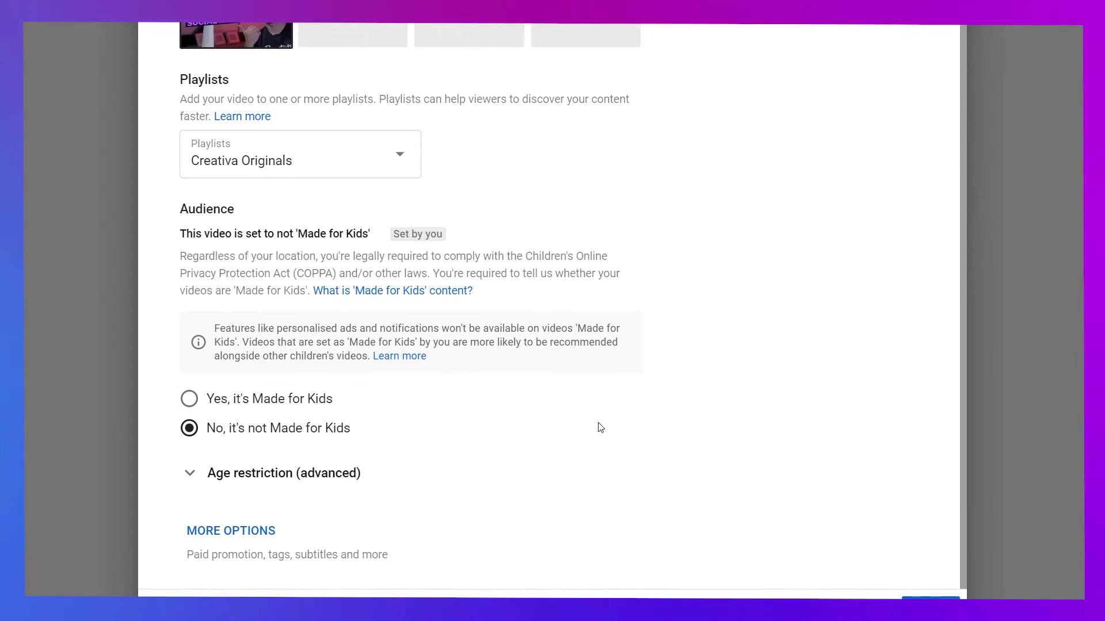
left_click(248, 530)
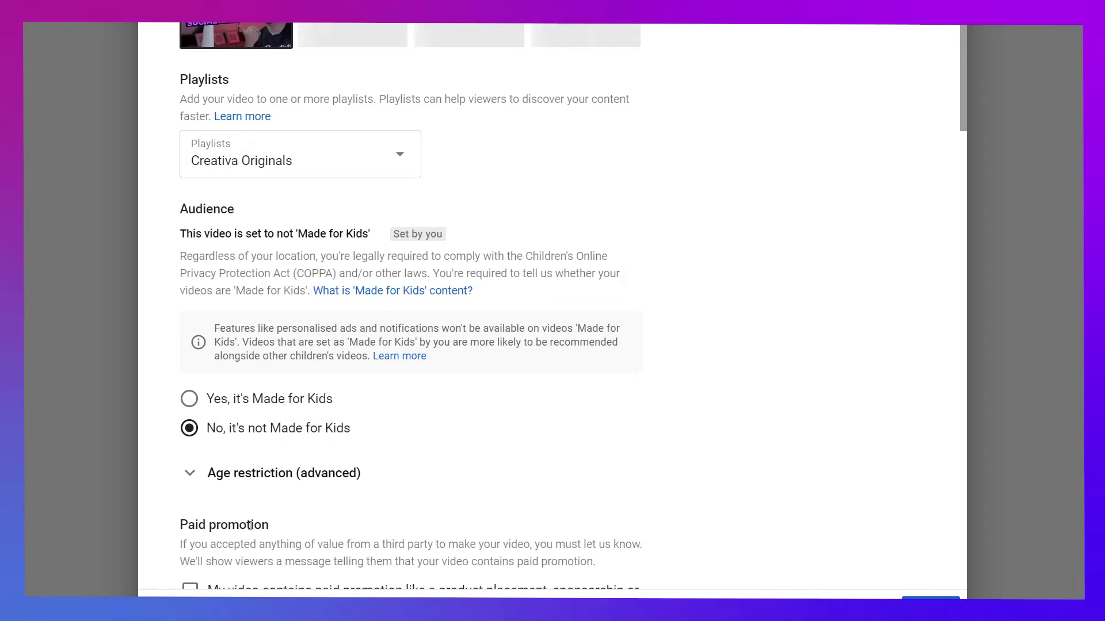
scroll(335, 464, "down", 10)
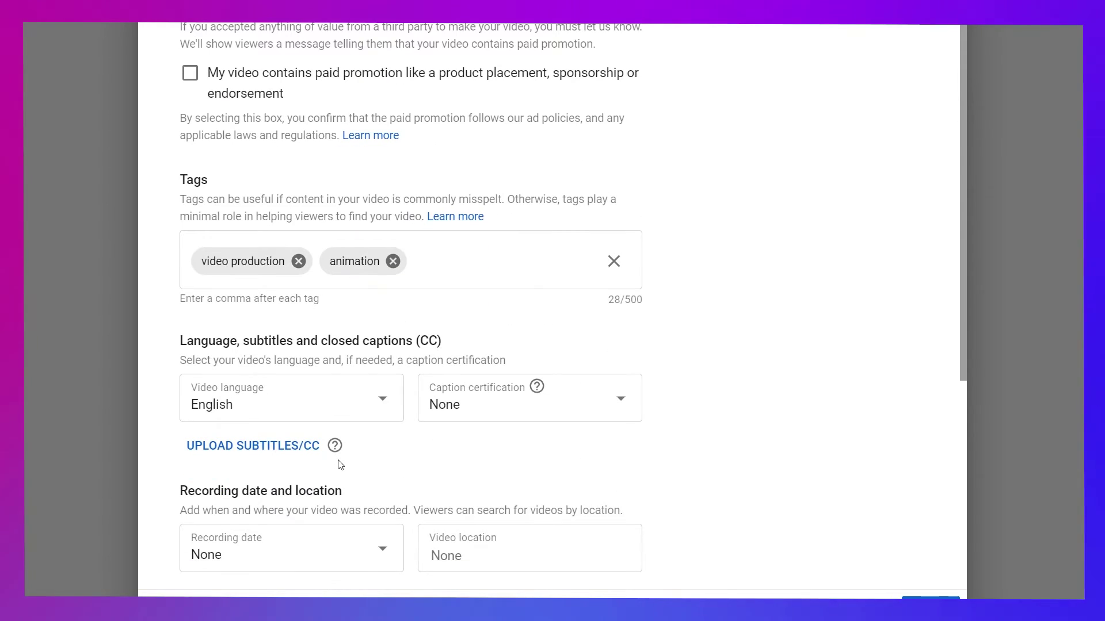
left_click(461, 266)
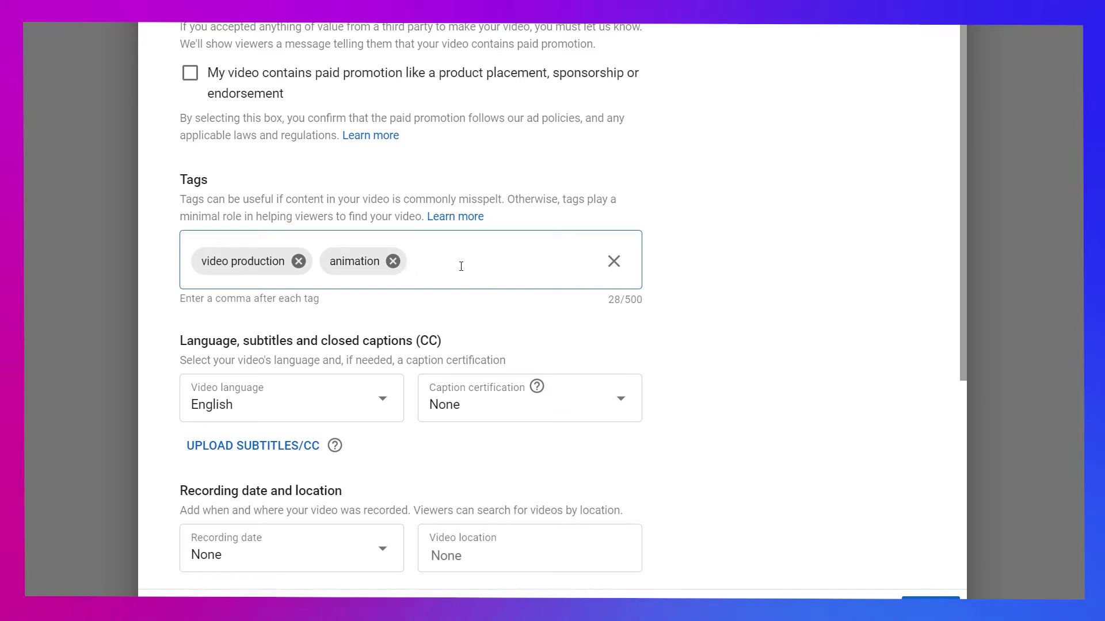
type("vlog,h")
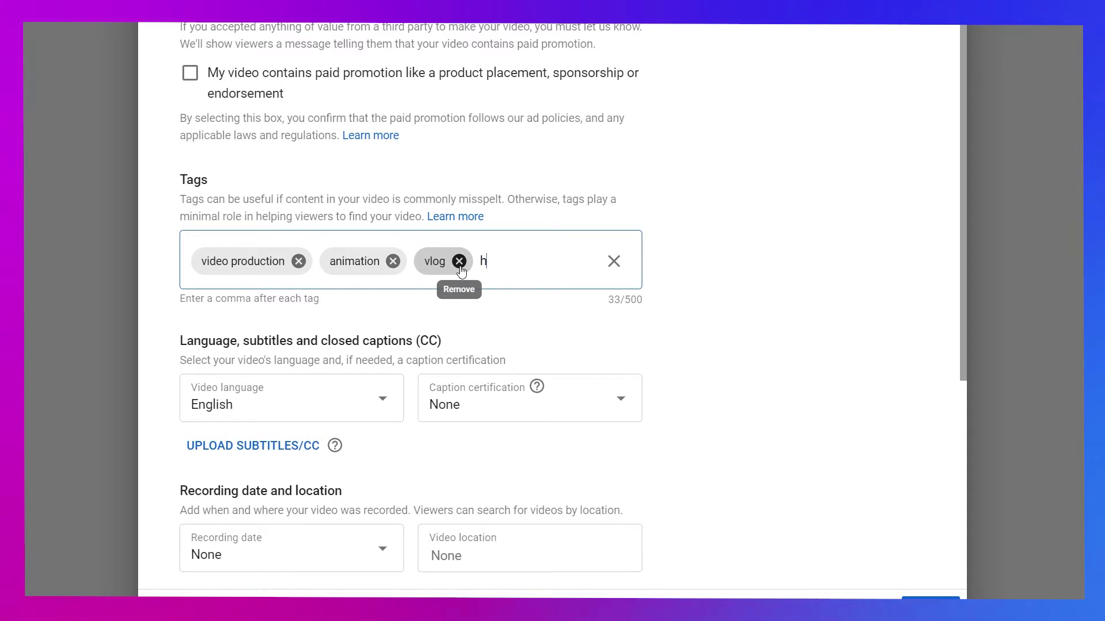
type("ow to,")
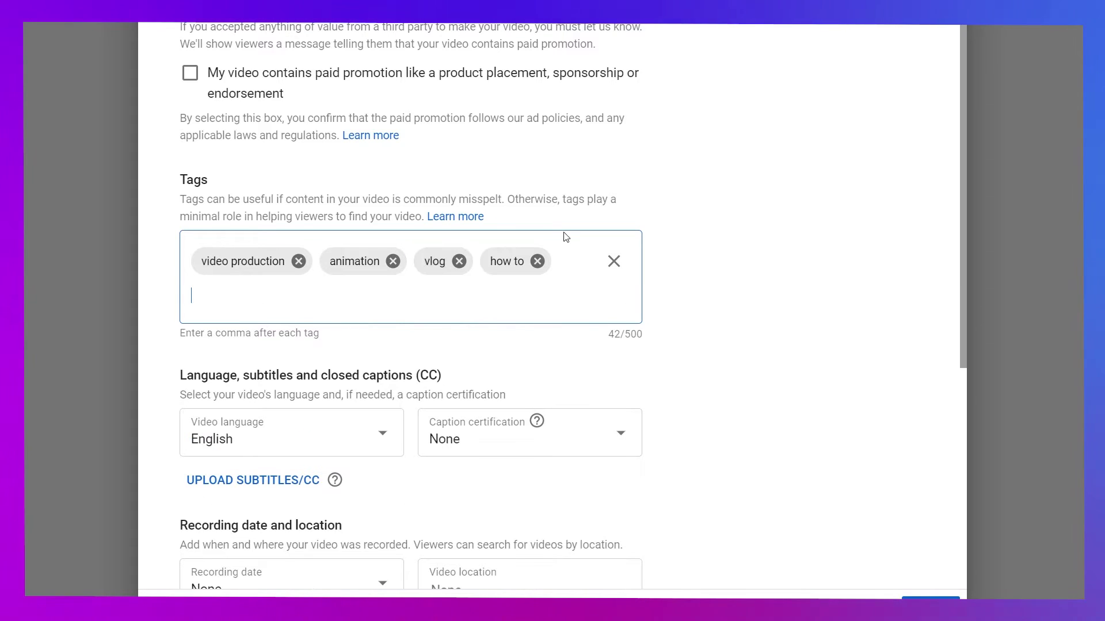
scroll(437, 265, "down", 4)
left_click(279, 271)
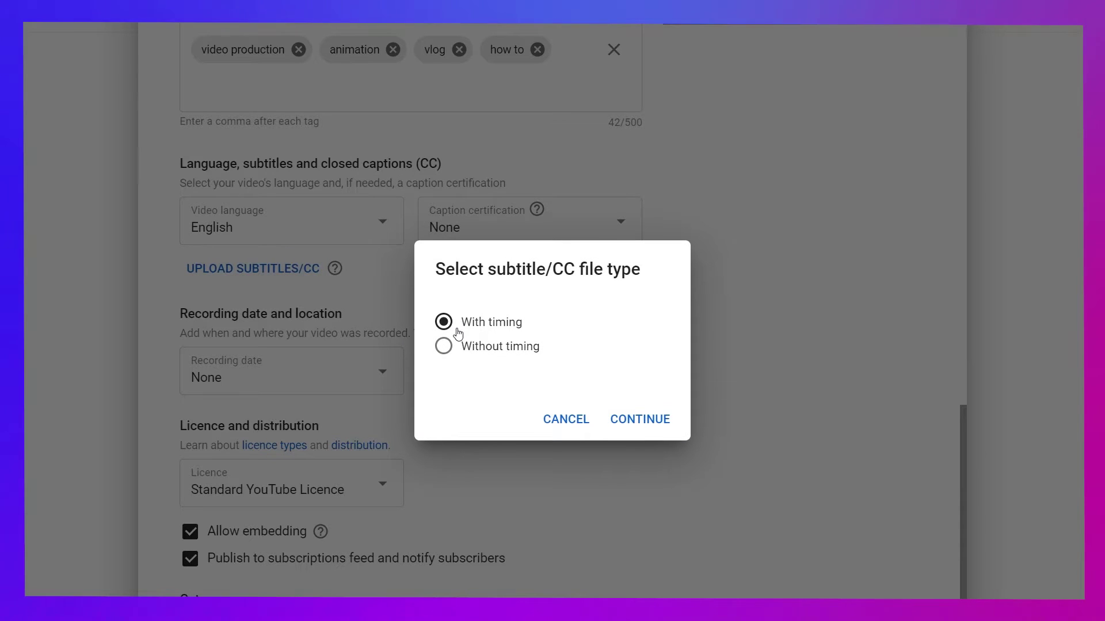
Confirm the subtitle file includes timing and set the video's visibility to Unlisted.
left_click(625, 418)
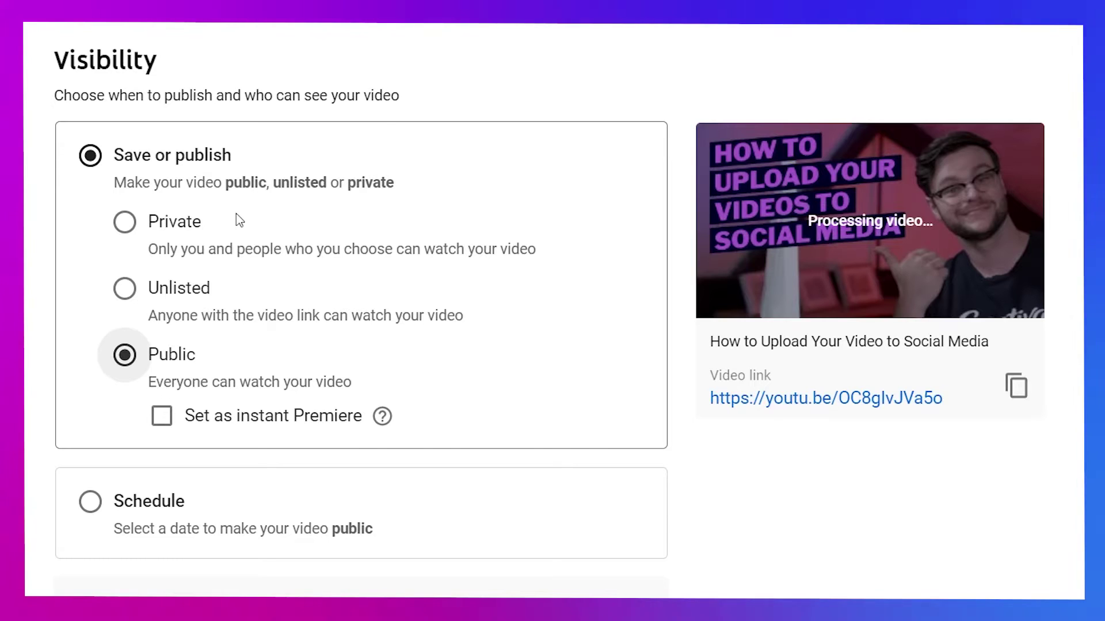
left_click(204, 297)
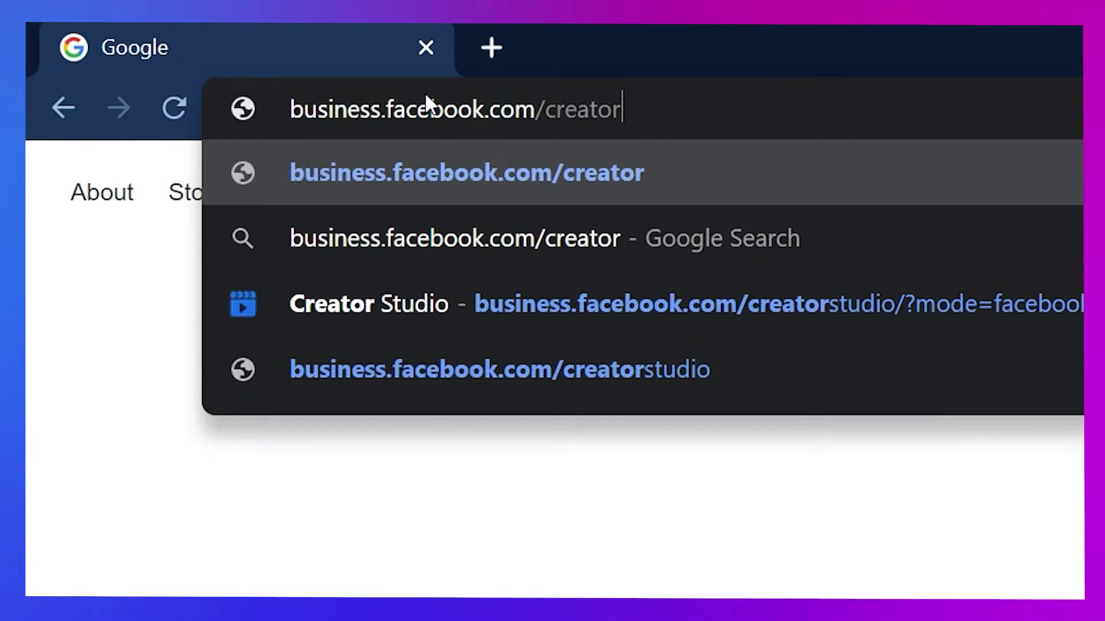
Go to Facebook Creator Studio, log in, and start a new video post upload.
type("studio")
key("Return")
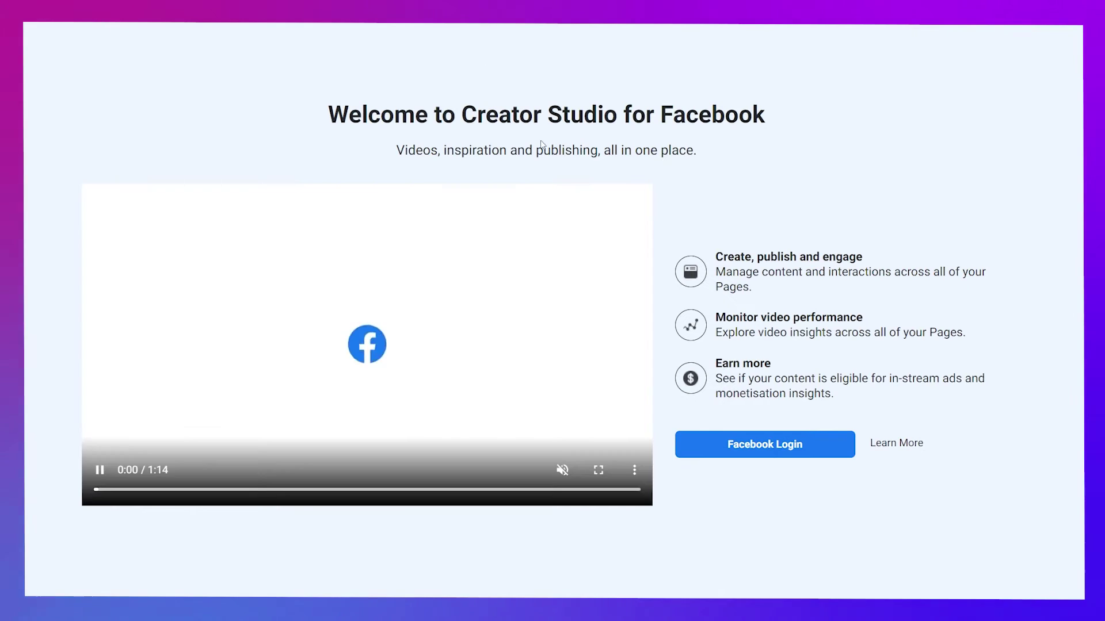
left_click(744, 450)
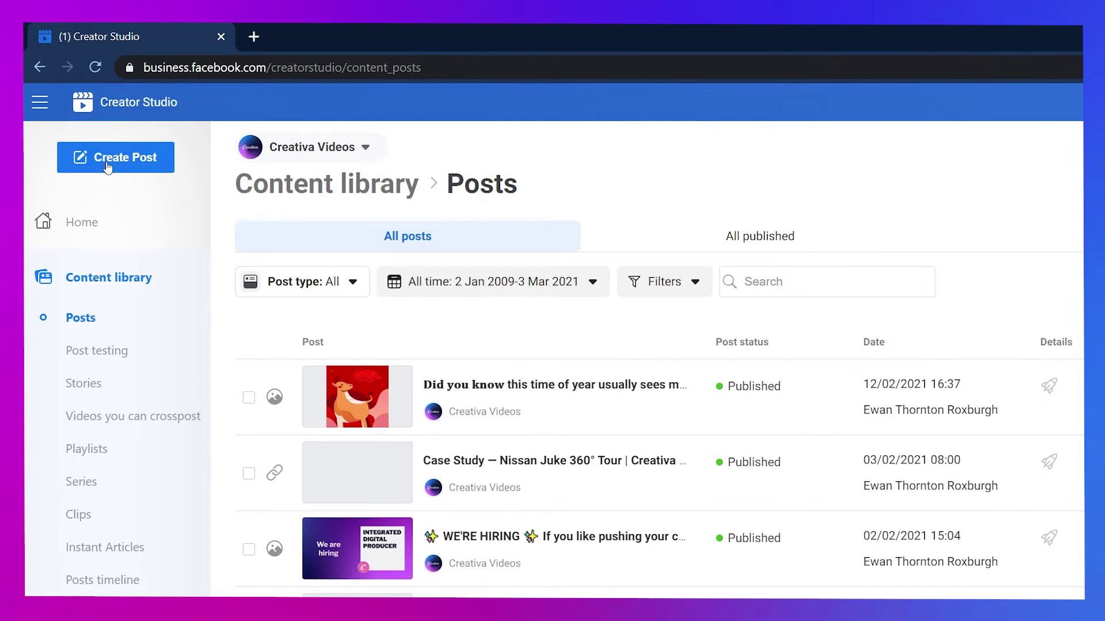
left_click(105, 165)
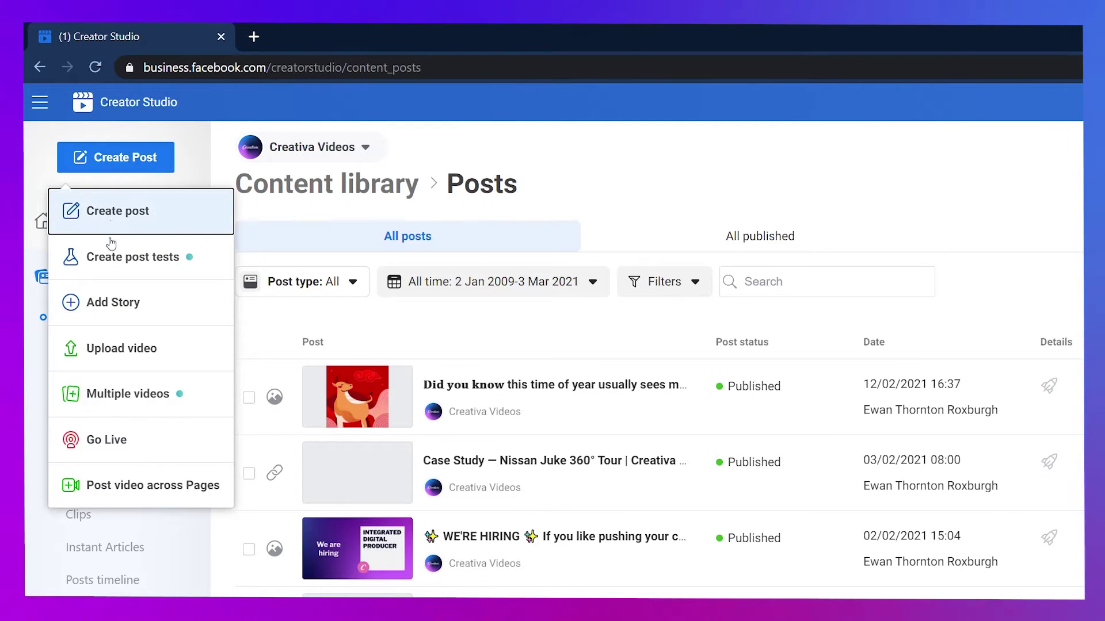
left_click(105, 349)
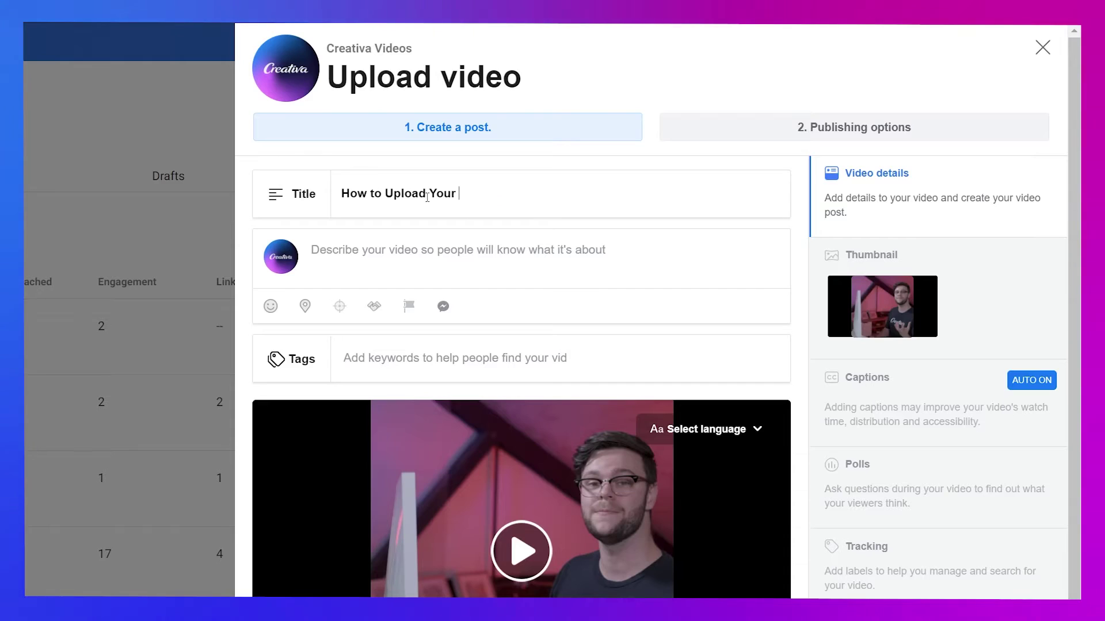
Complete the post title and write the three-line description ending in #socialmedia #video.
type("edia")
key("Tab")
type("Ever wondered how to upload videos to TikTok from your computer?")
key("Return")
type("Behold, a comprehensive video guide to uploading videos to every social media platform!")
key("Return")
key("Return")
type("#socialmedia #video")
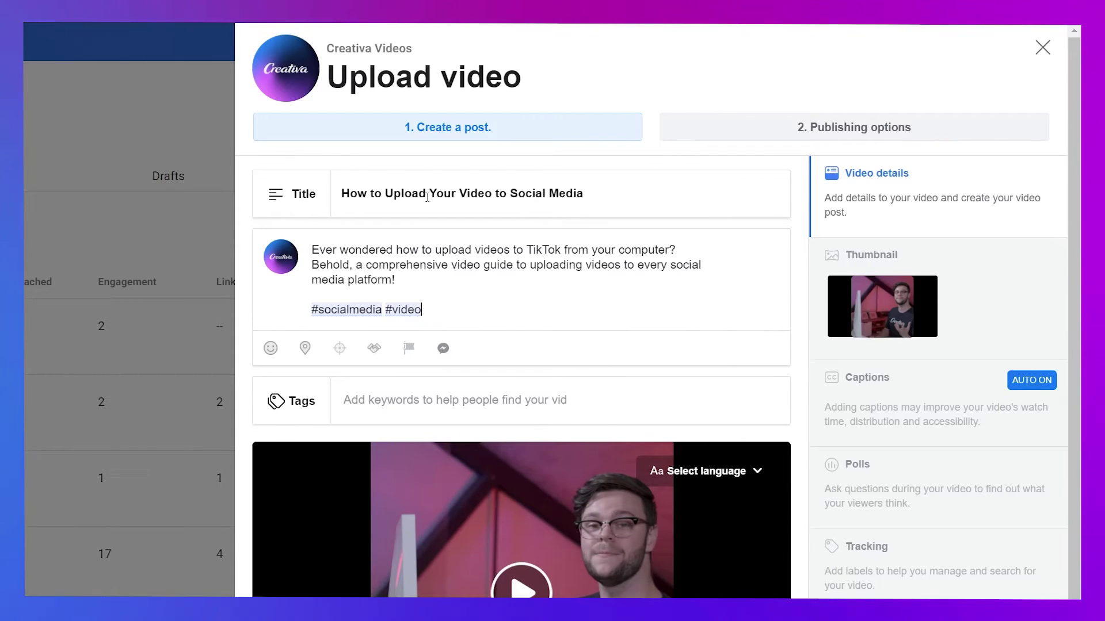
Tag the post 'Social Media' and bring up the thumbnail options.
left_click(499, 399)
type("Social Media")
key("Return")
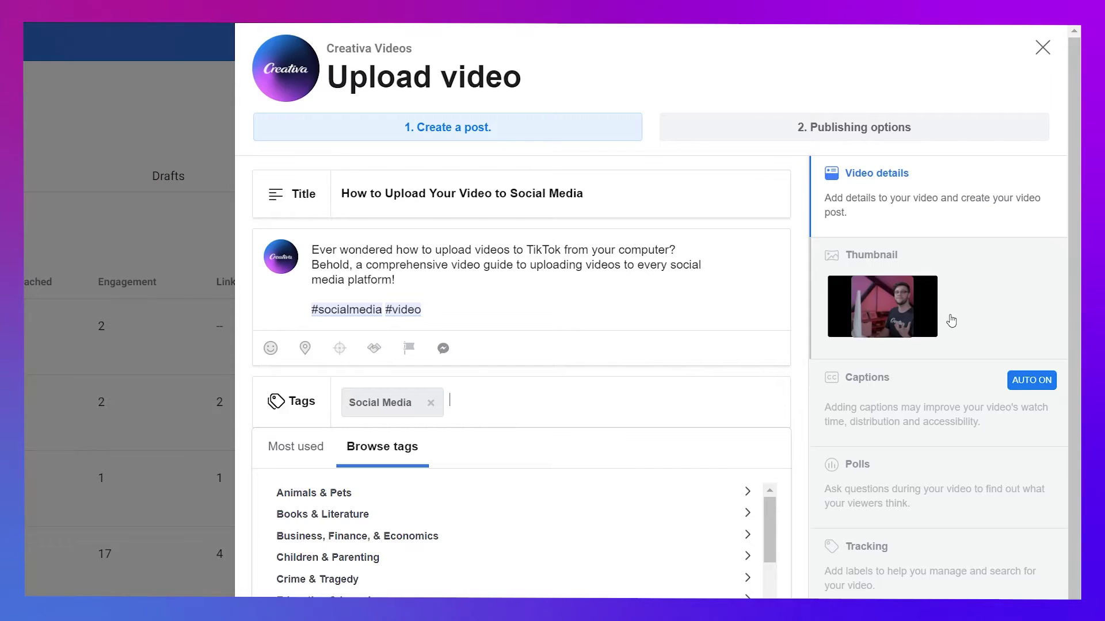
left_click(952, 321)
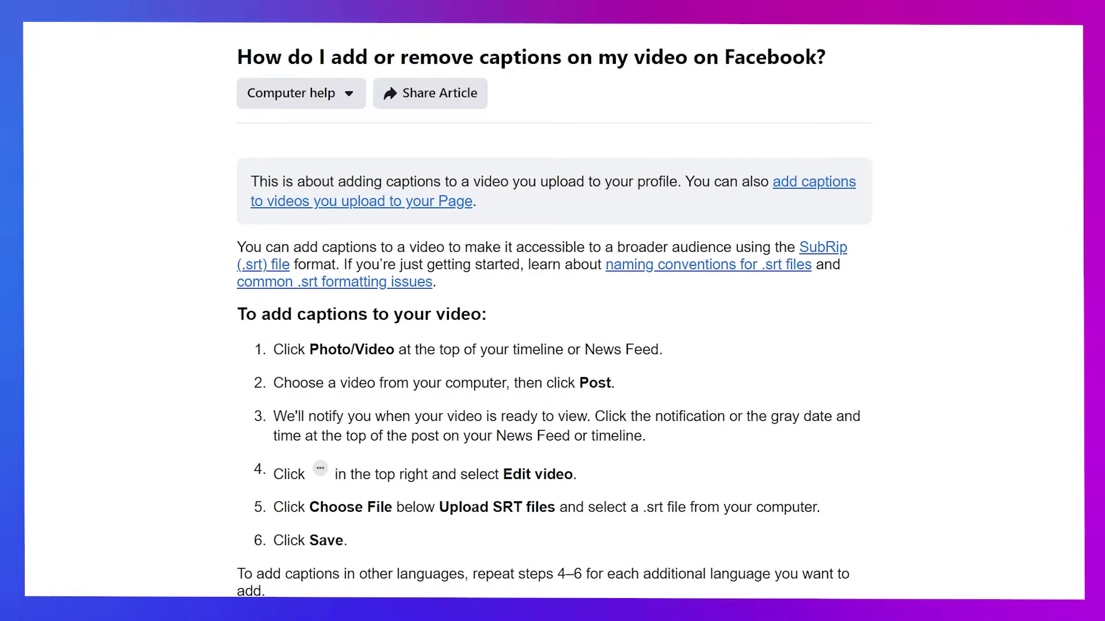
Open the help article on .srt naming conventions and expand its language and country codes.
left_click(757, 274)
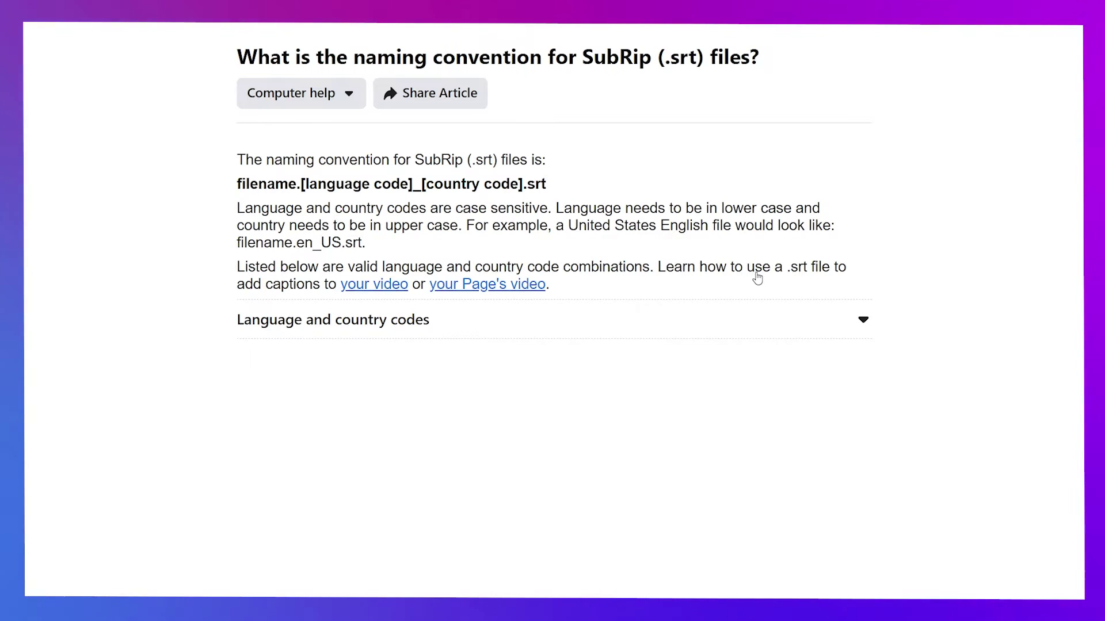
left_click(748, 320)
scroll(748, 340, "down", 15)
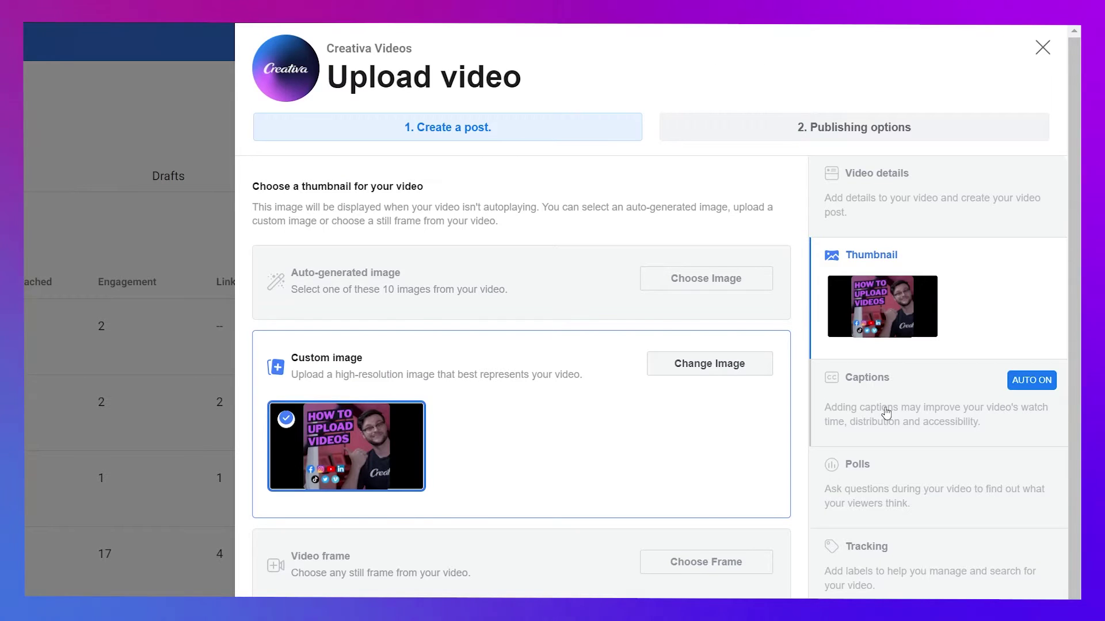
Add the .srt captions file to the video in the Captions settings.
left_click(886, 413)
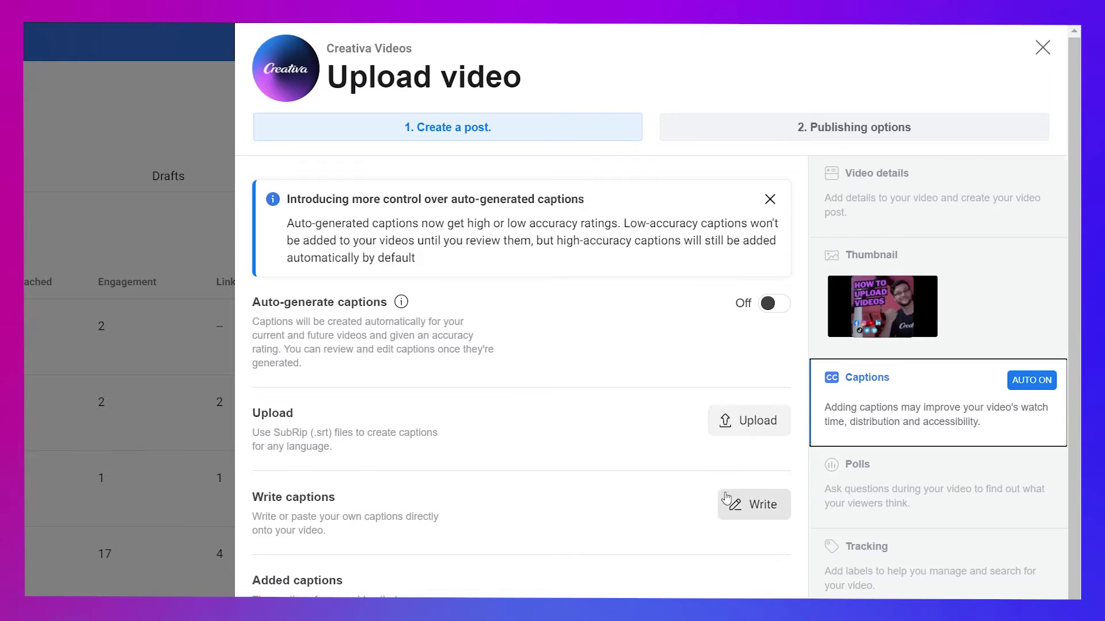
left_click(744, 426)
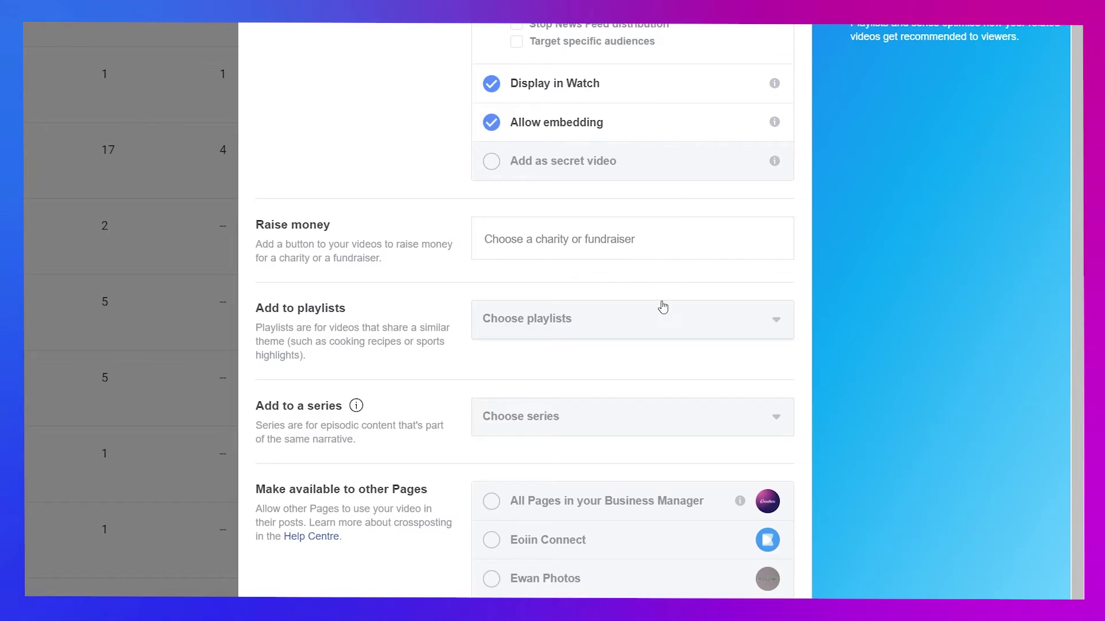
Add the video to the Creativa Originals playlist and publish the post.
left_click(661, 308)
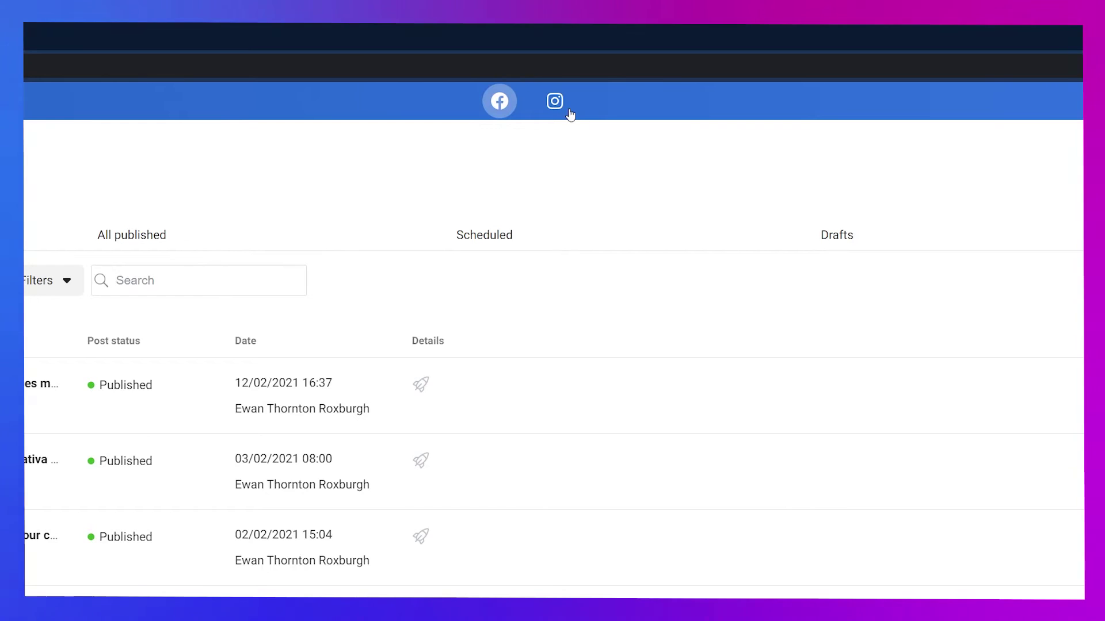
Create an Instagram feed post with the captioned video, scheduled for 2/3/2021 at 21:07.
left_click(570, 113)
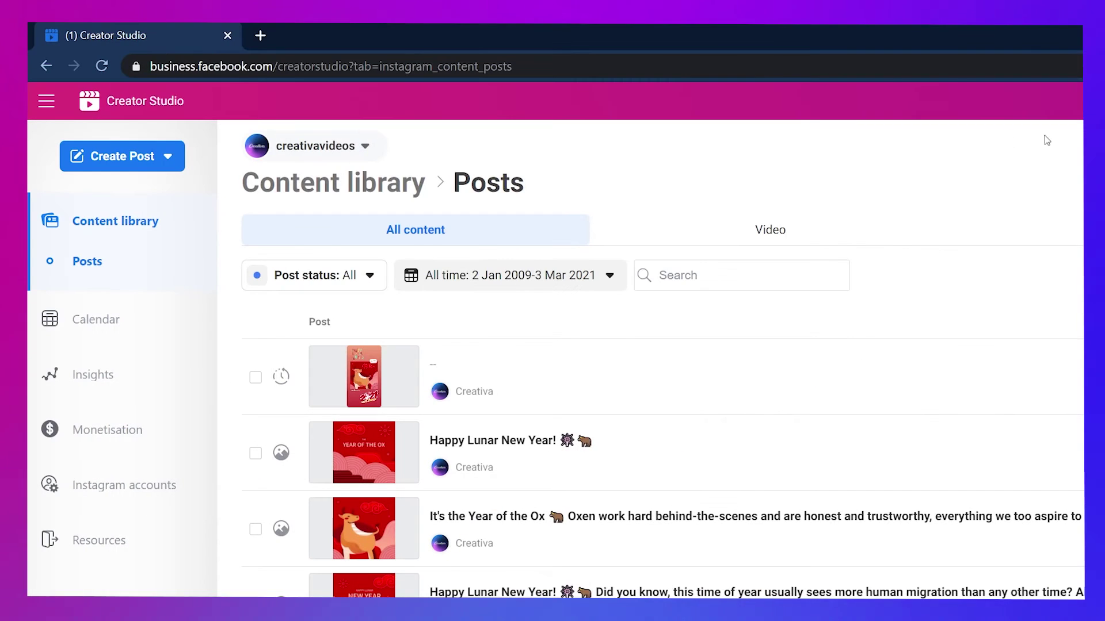
left_click(165, 157)
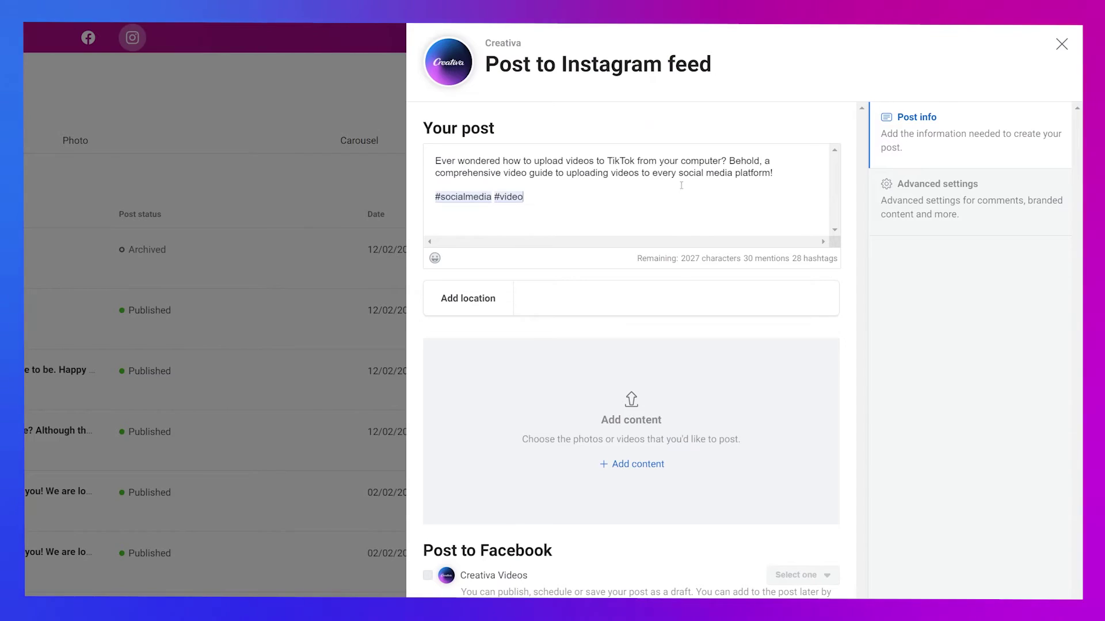
left_click(643, 466)
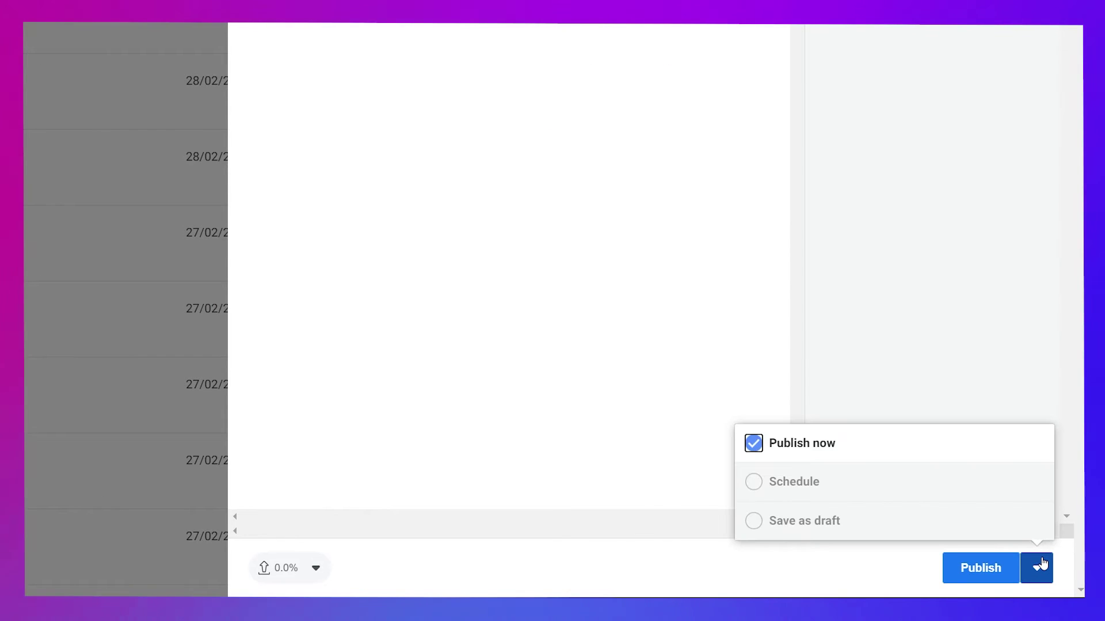
left_click(1034, 480)
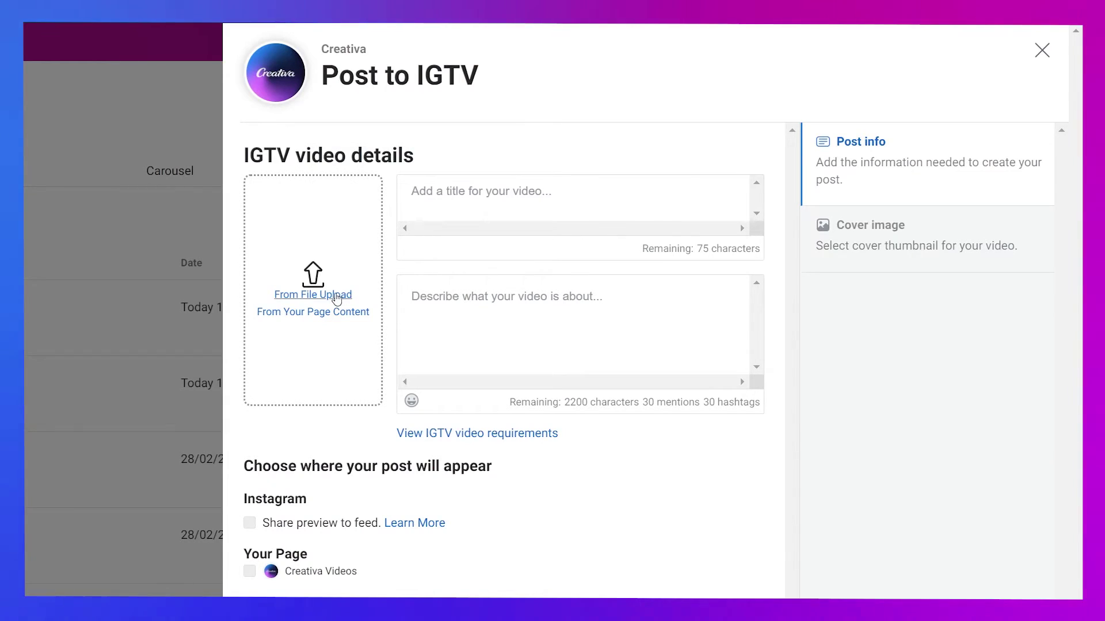
Upload the IGTV video titled 'How to Share Your Video on Social Media' with the hashtag description.
left_click(337, 296)
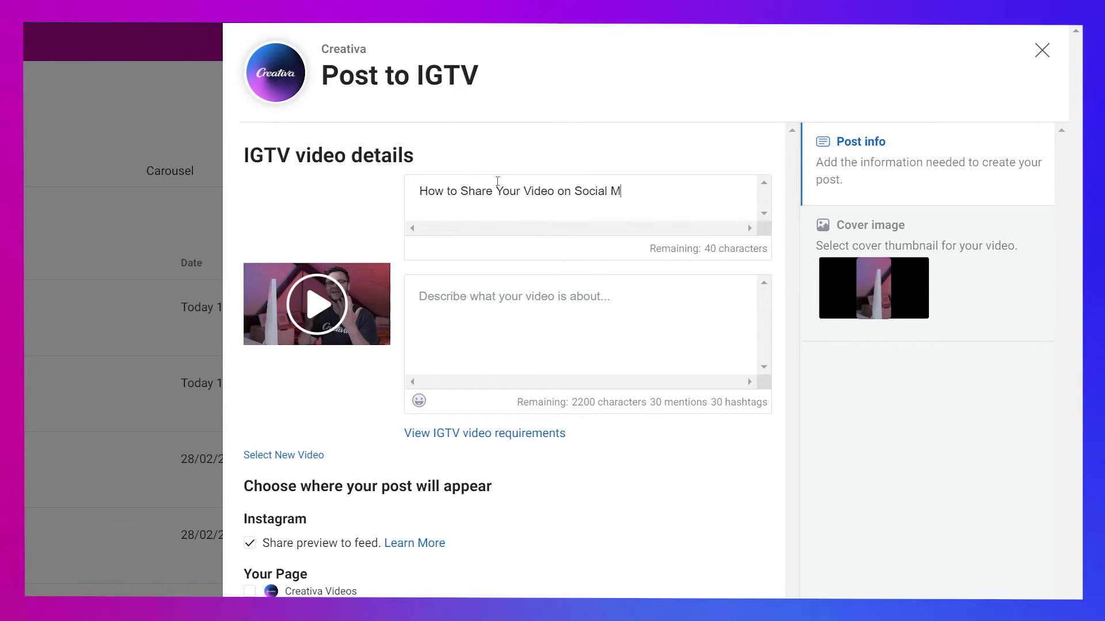
type("Ever wondered how to upload videos to TikTok from your computer? Behold, a comprehensive video guide to uploading videos to every social media platform!  #socialmedia #video")
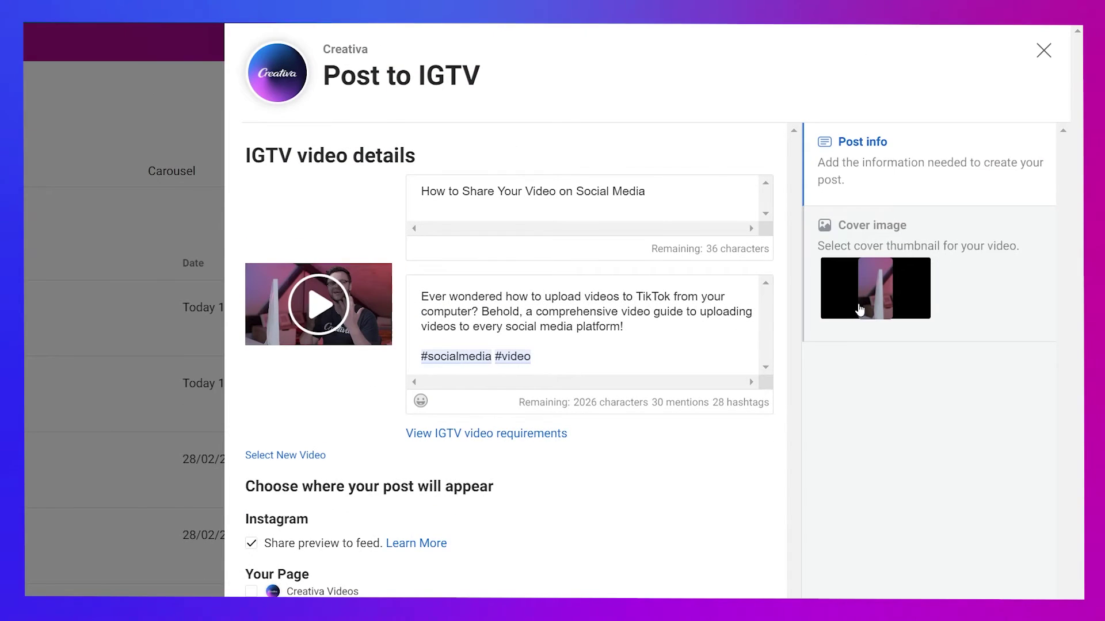
left_click(862, 85)
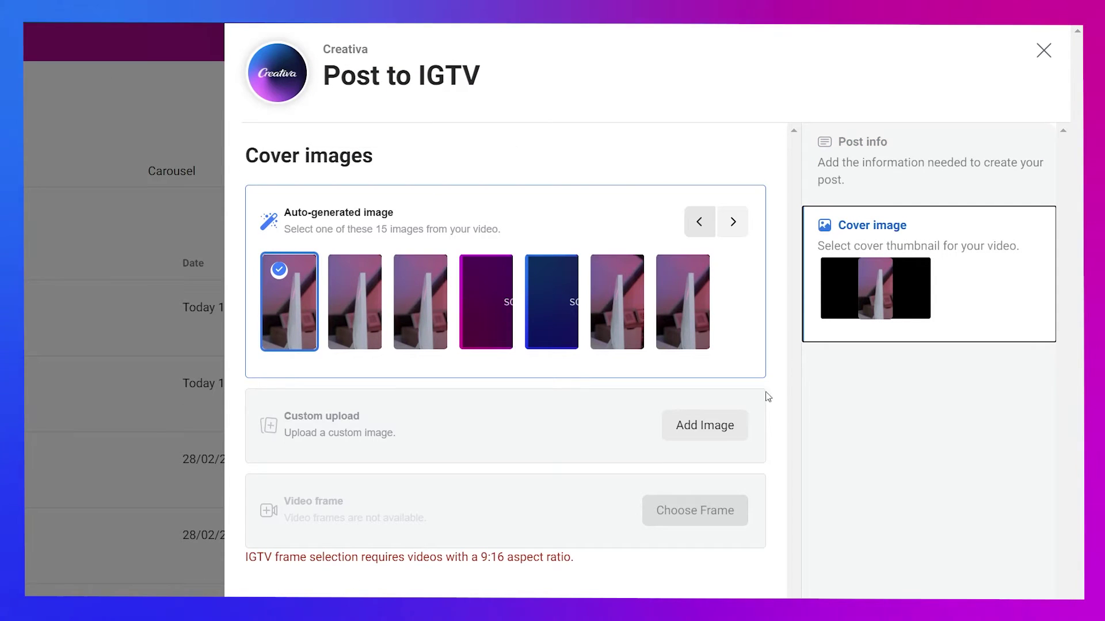
Choose Add Image under Custom upload to pick a custom IGTV cover image.
left_click(723, 434)
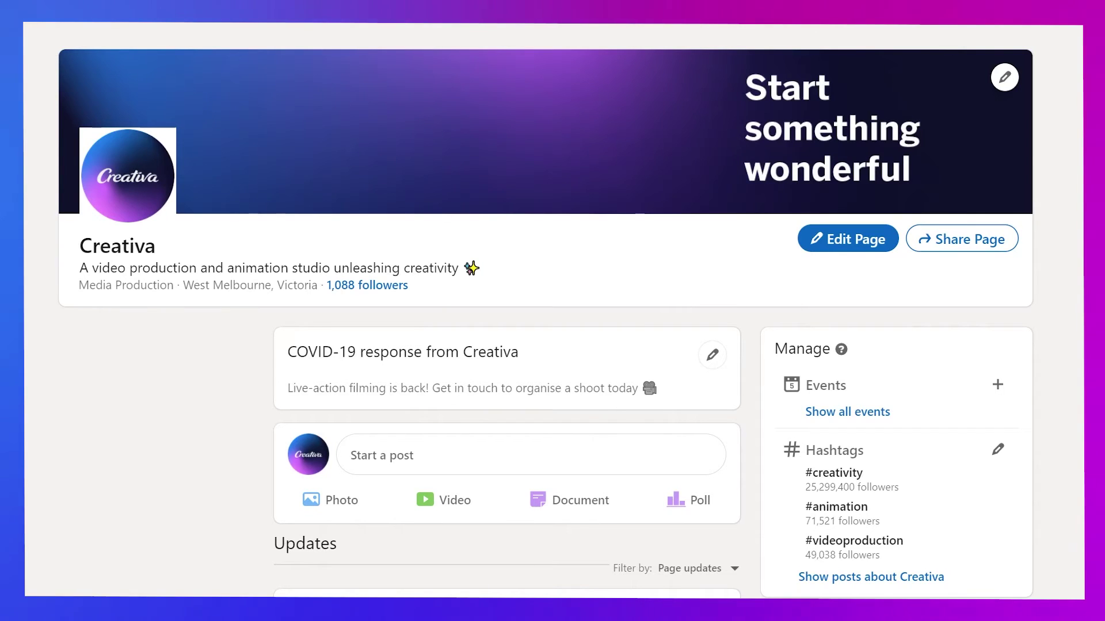
Start a Creativa company post containing the description with #socialmedia #video.
left_click(619, 454)
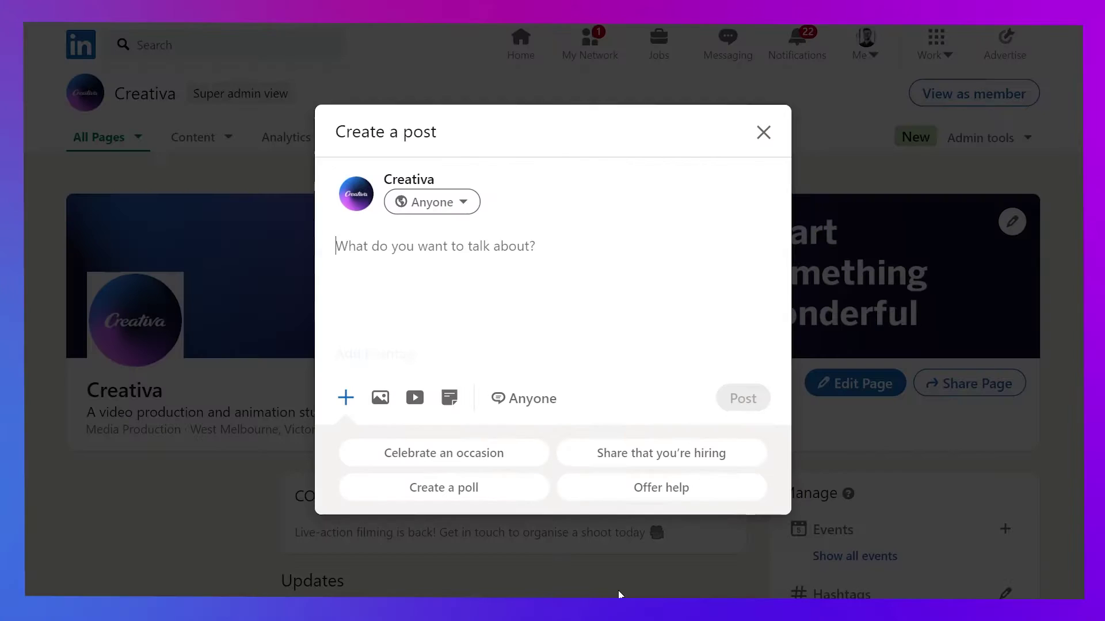
type("Ever wondered how to upload videos to TikTok from your computer? Behold, a comprehensive video guide to uploading videos to every social media platform!  #socialmedia #video")
left_click(625, 274)
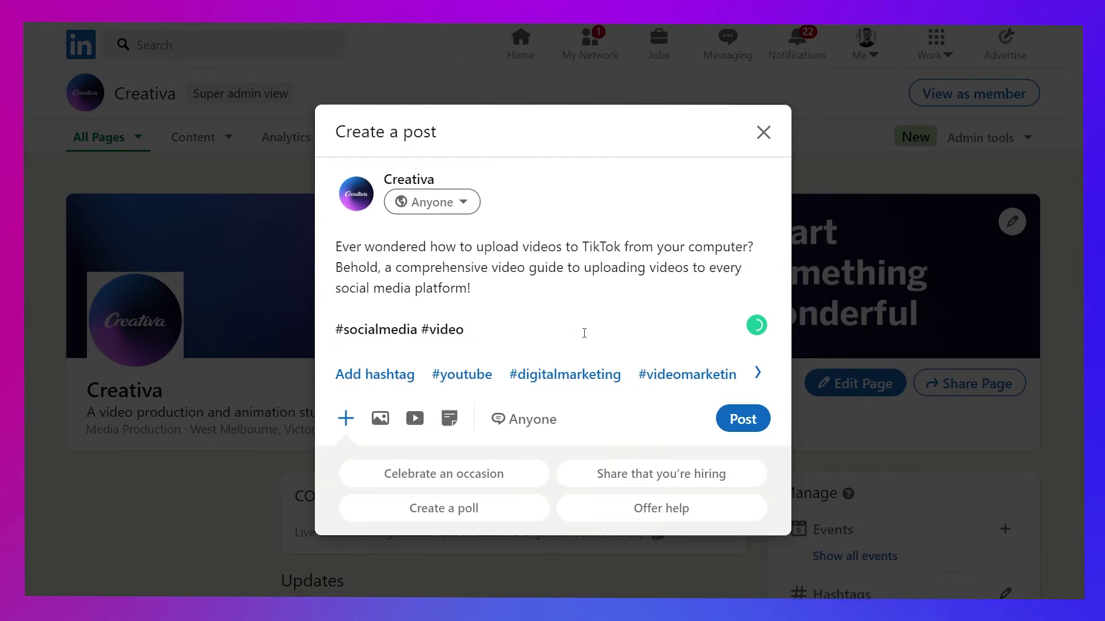
Attach the Video (Square) file to the post and enter its title in the video settings.
left_click(415, 419)
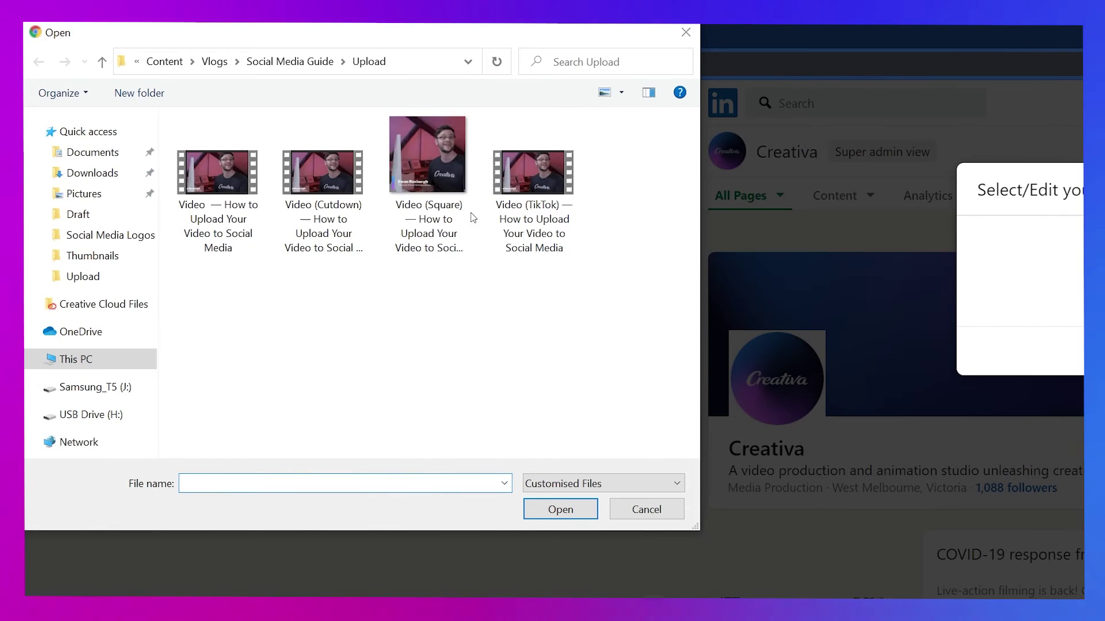
double_click(427, 172)
left_click(585, 123)
type("How to U")
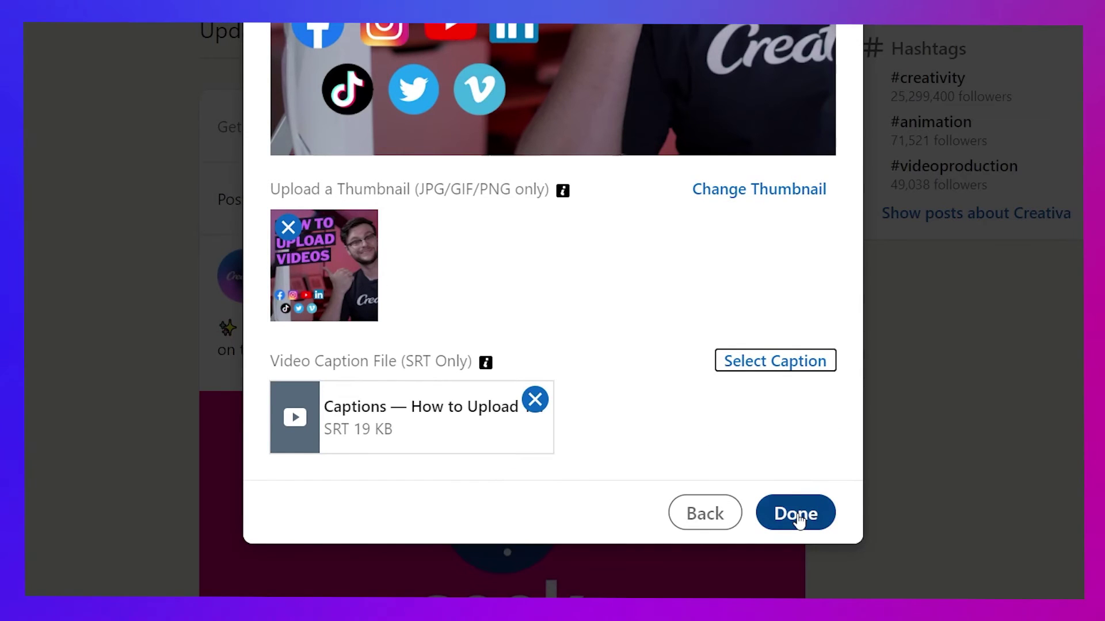
left_click(797, 515)
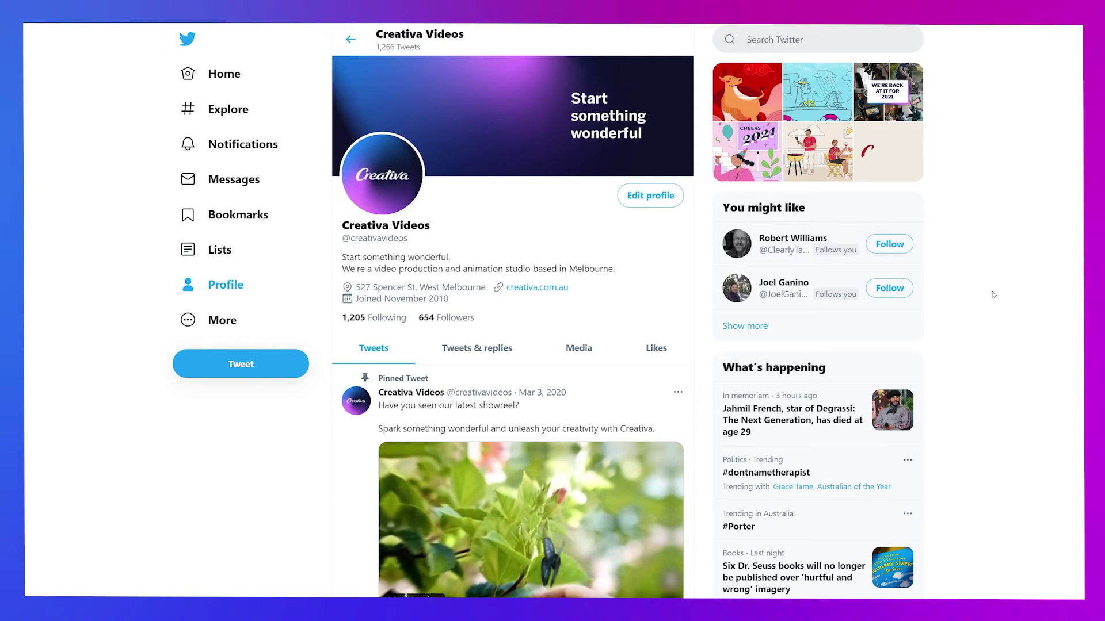
Compose a tweet with the pasted description, using the capitalised #Video hashtag.
left_click(261, 362)
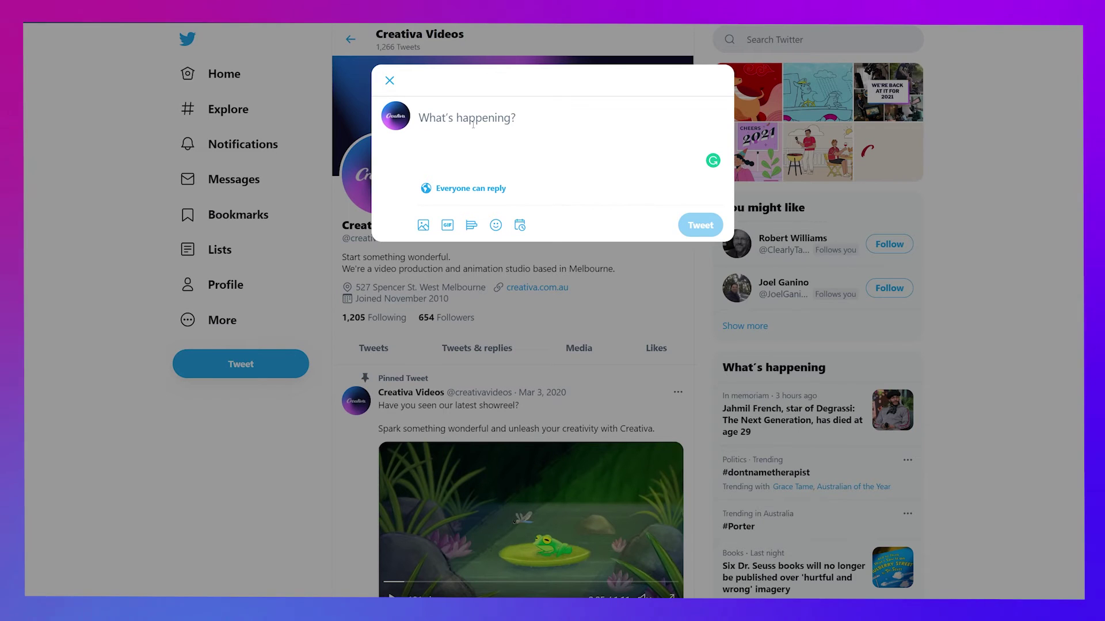
type("Ever wondered how to upload videos to TikTok from your computer? Behold, a comprehensive video guide to uploading videos to every social media platform!  #socialmedia #video")
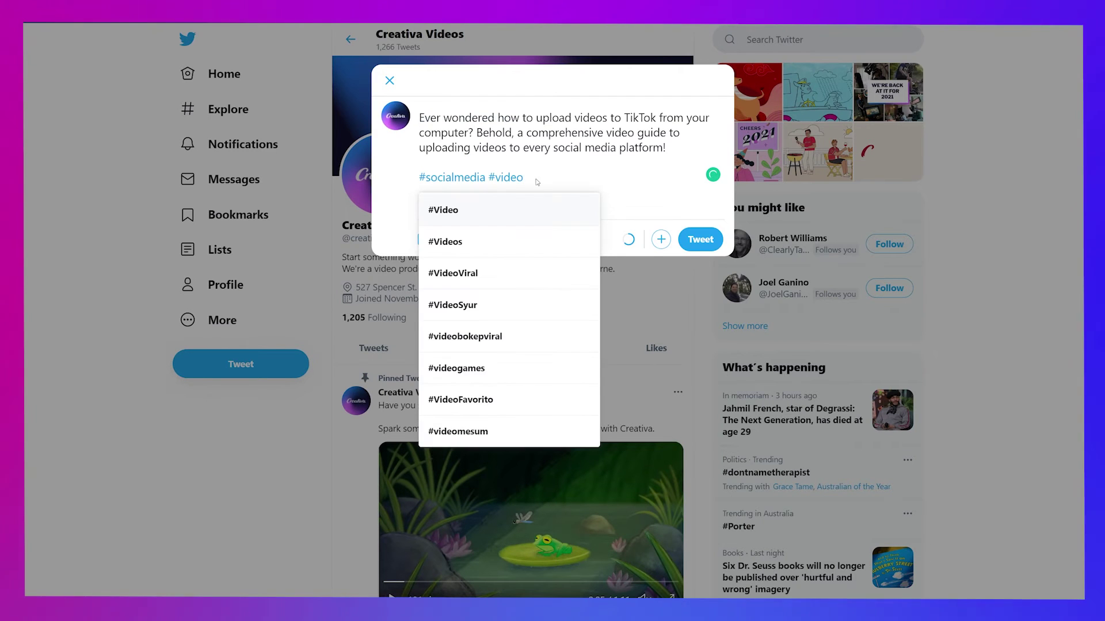
left_click(528, 209)
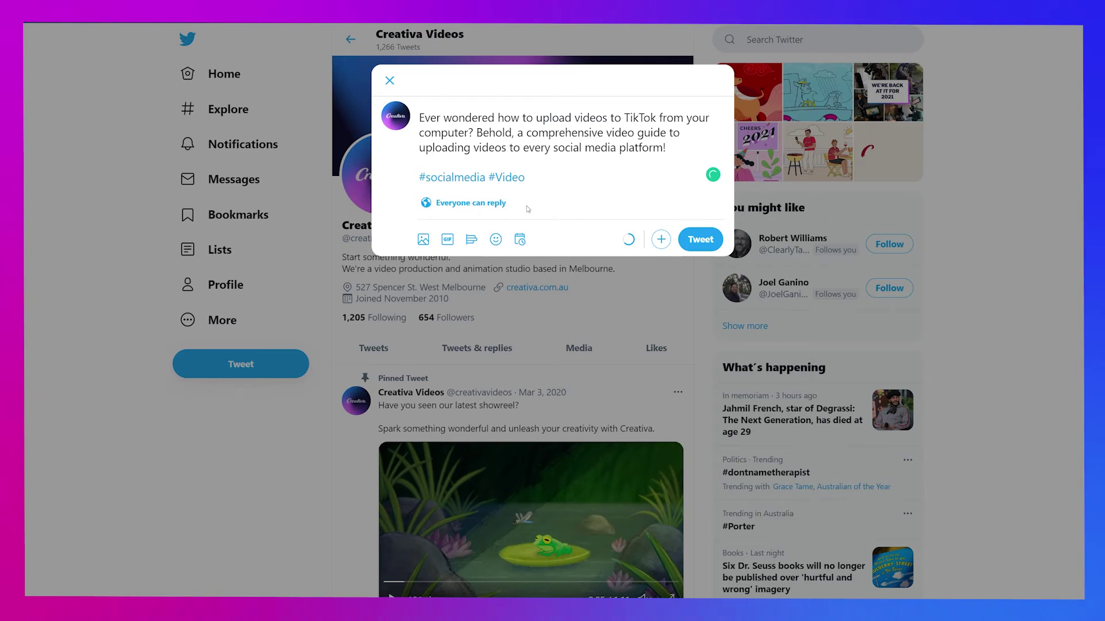
Attach the square video and set the tweet's scheduled day, Mar 8, 2021.
left_click(424, 240)
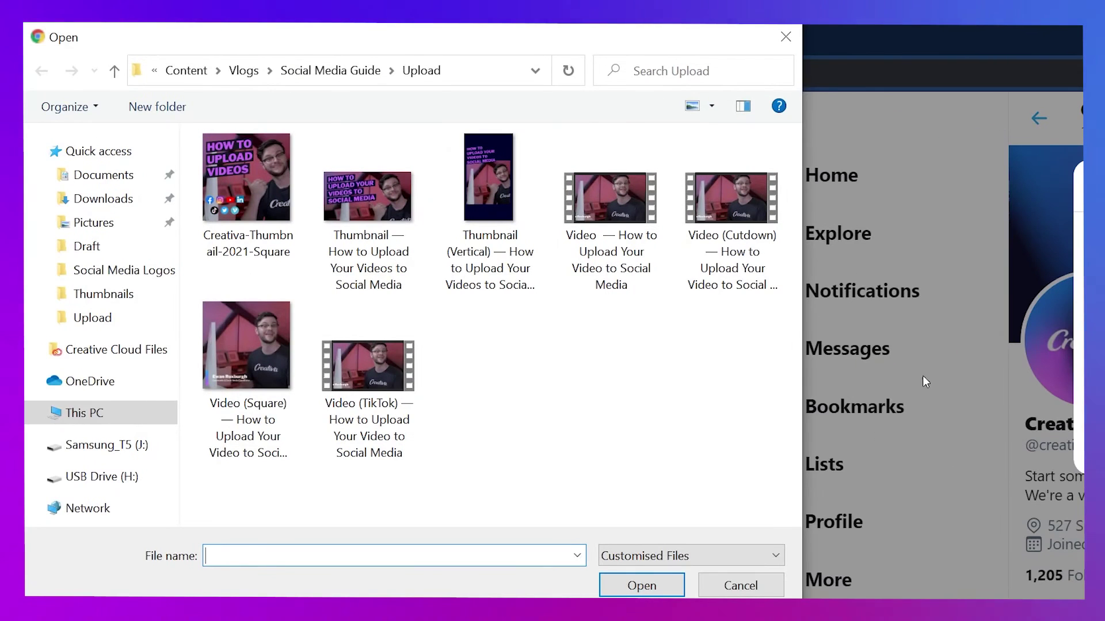
double_click(237, 350)
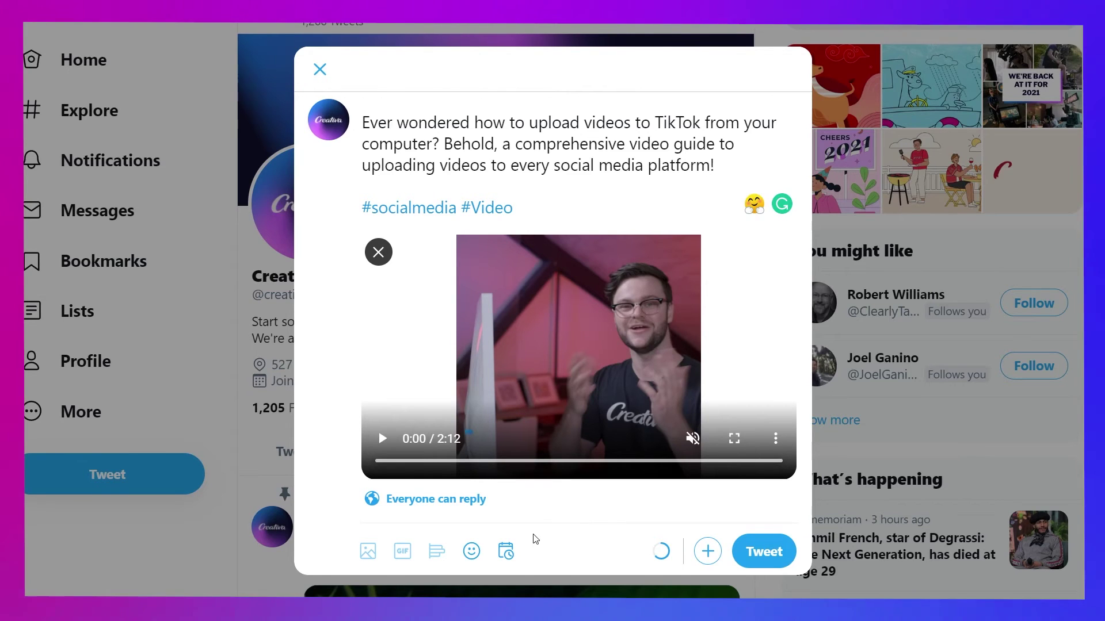
left_click(507, 551)
left_click(643, 192)
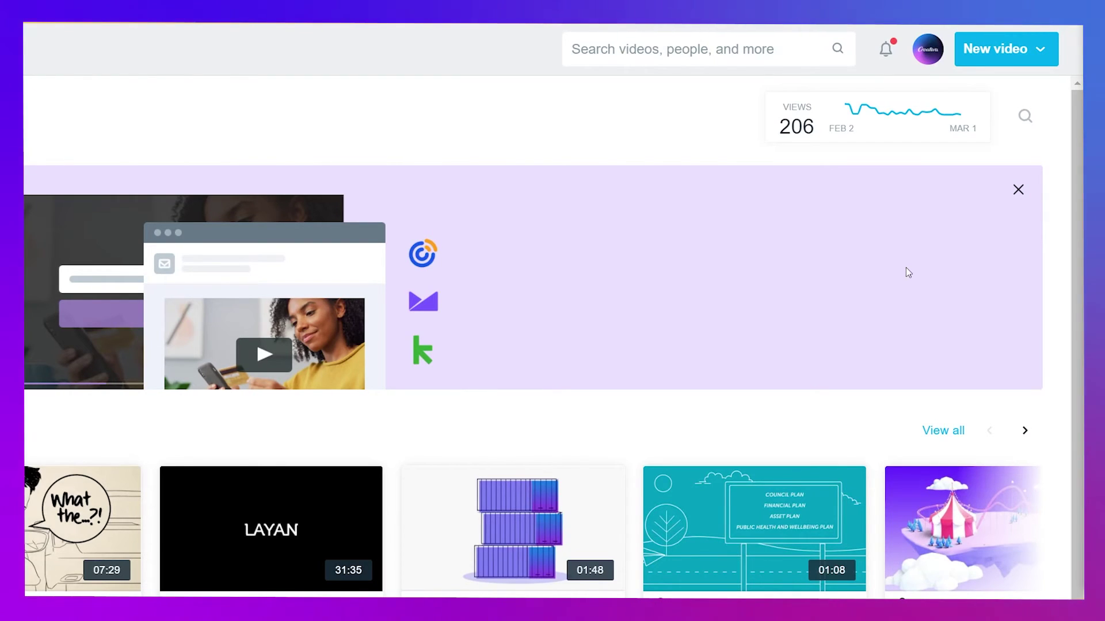
Upload the main video file to Vimeo as 'How to Upload Your Video to Social Media'.
left_click(1019, 50)
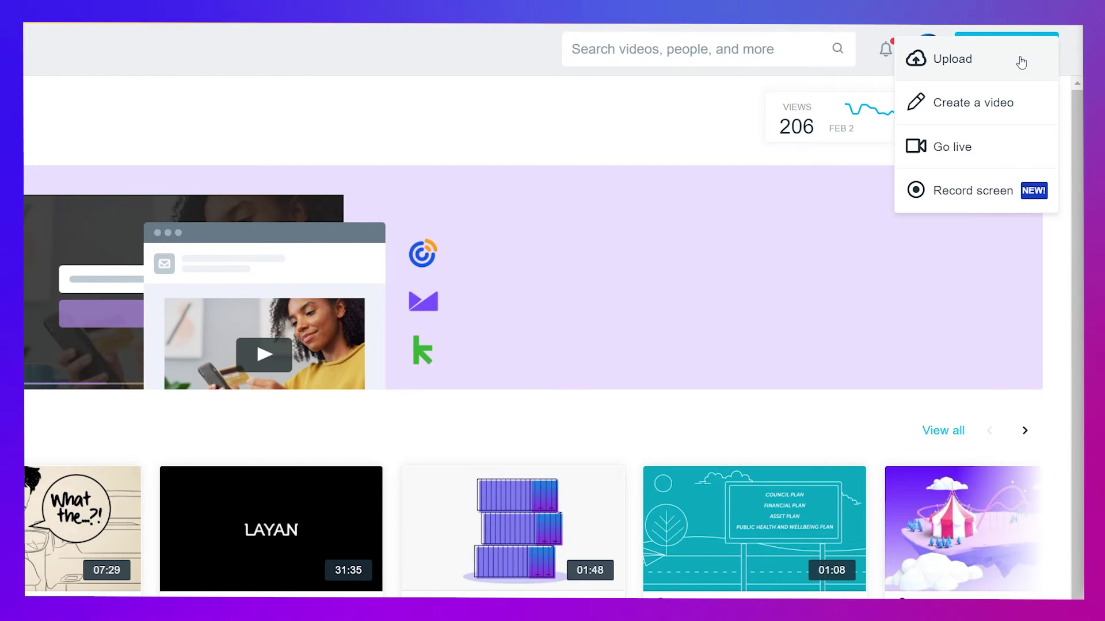
left_click(1017, 69)
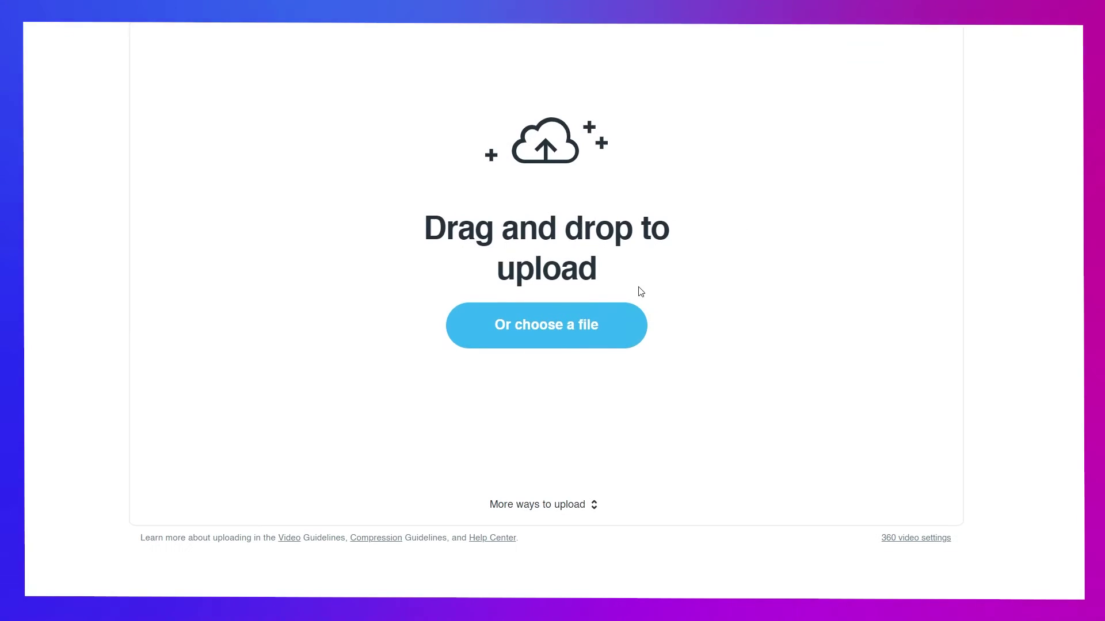
left_click(551, 329)
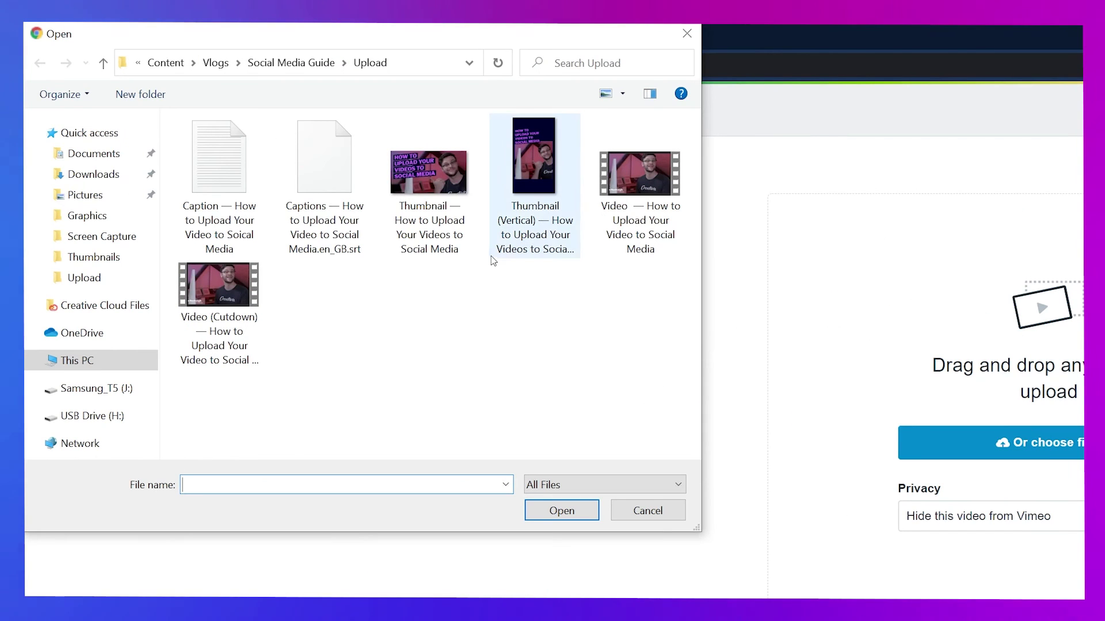
left_click(639, 172)
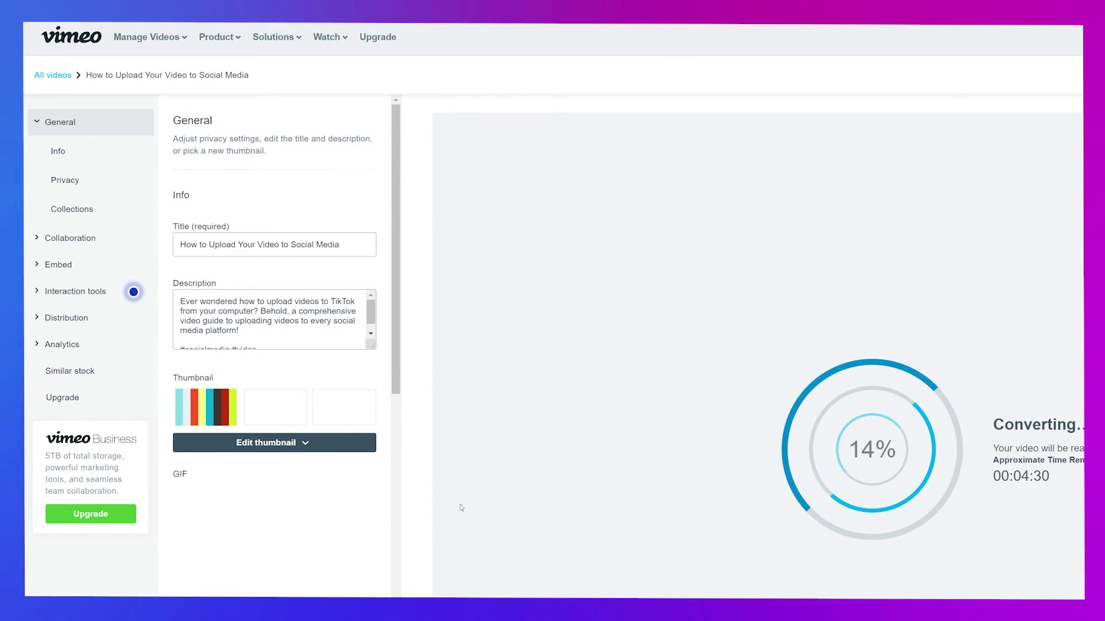
Upload the custom thumbnail image and move down to add the video to New showcase.
left_click(313, 443)
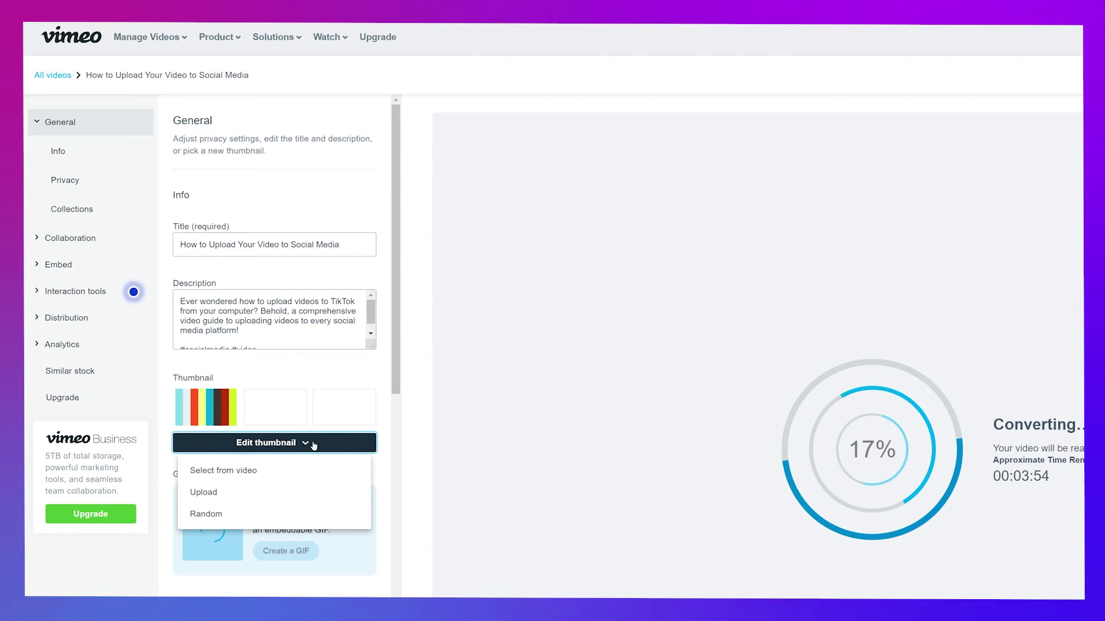
left_click(304, 494)
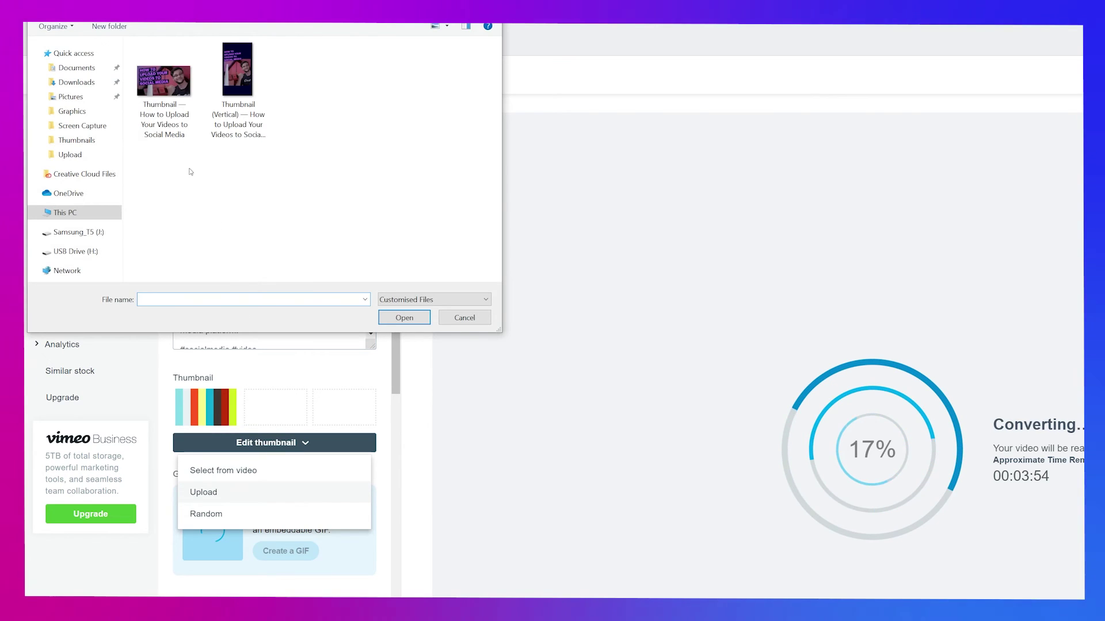
double_click(172, 94)
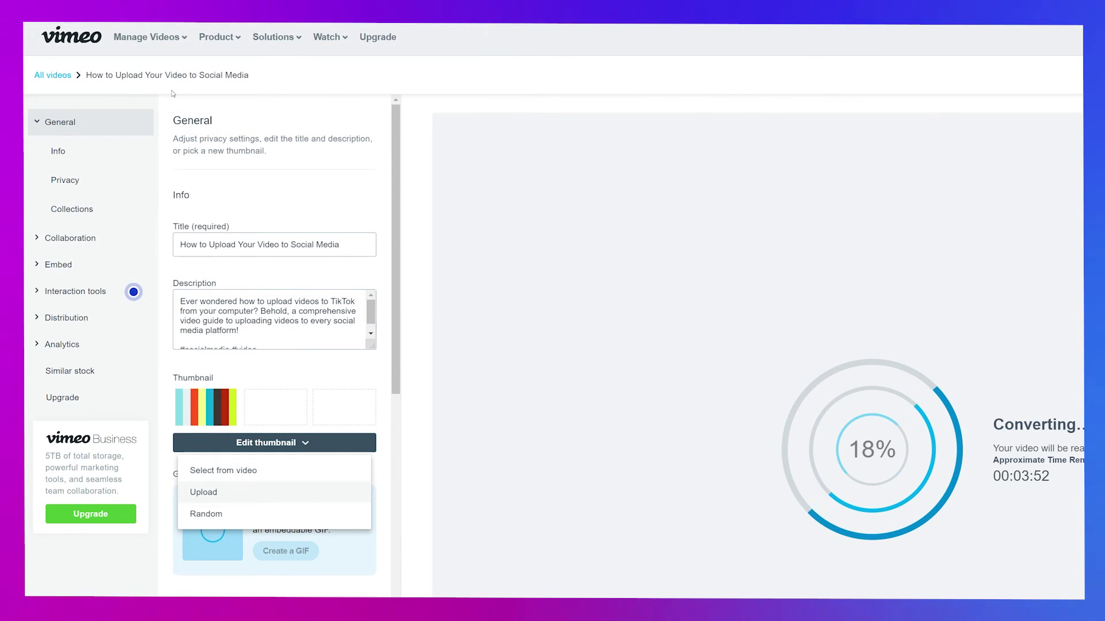
scroll(296, 438, "down", 4)
scroll(296, 438, "down", 10)
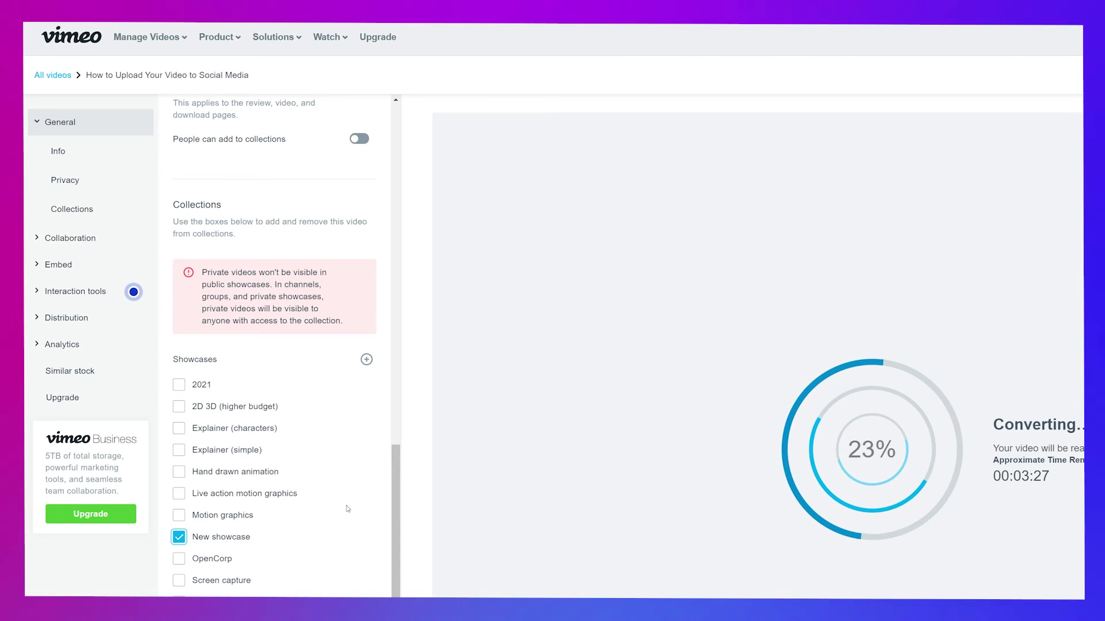
scroll(348, 508, "down", 5)
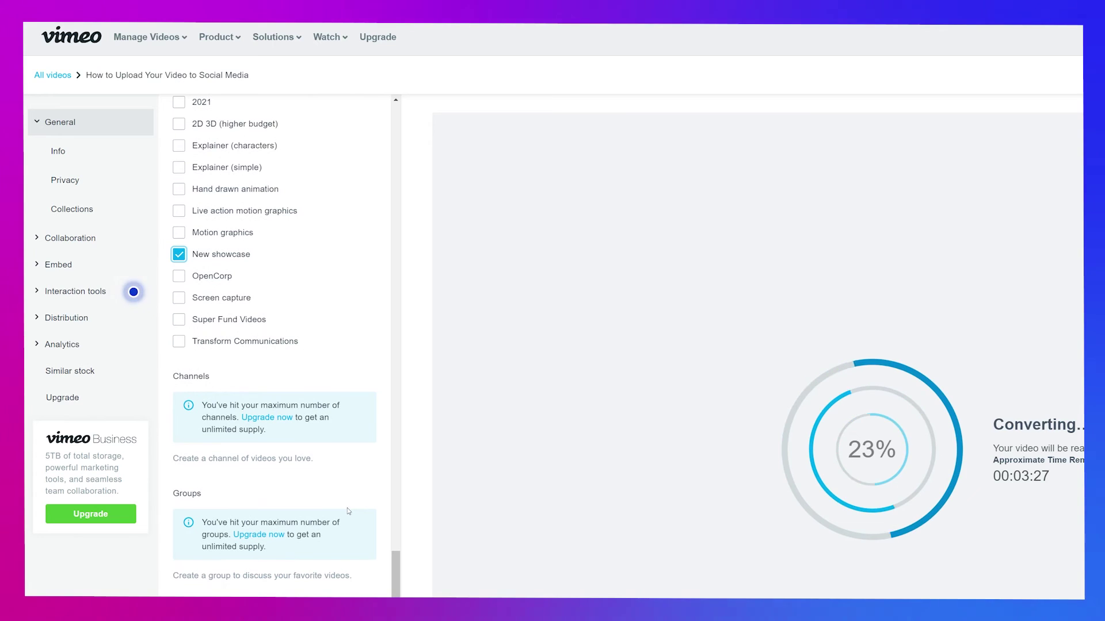
Under Distribution, add the captions .srt file as English (United Kingdom) subtitles.
left_click(37, 320)
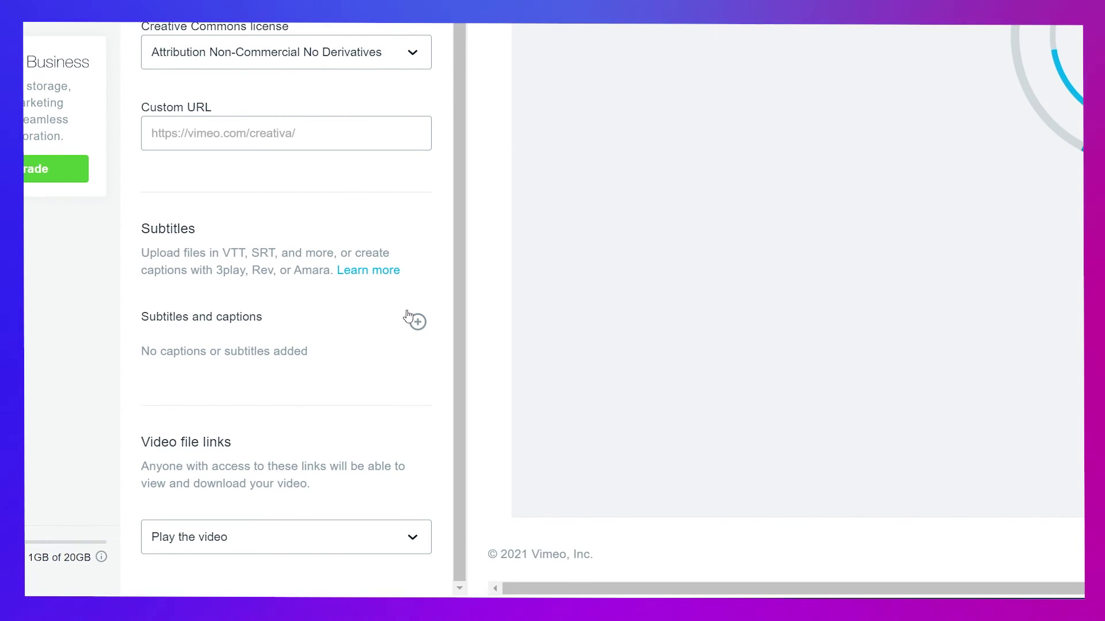
left_click(418, 322)
left_click(397, 386)
scroll(385, 276, "down", 8)
left_click(362, 189)
left_click(380, 452)
left_click(380, 507)
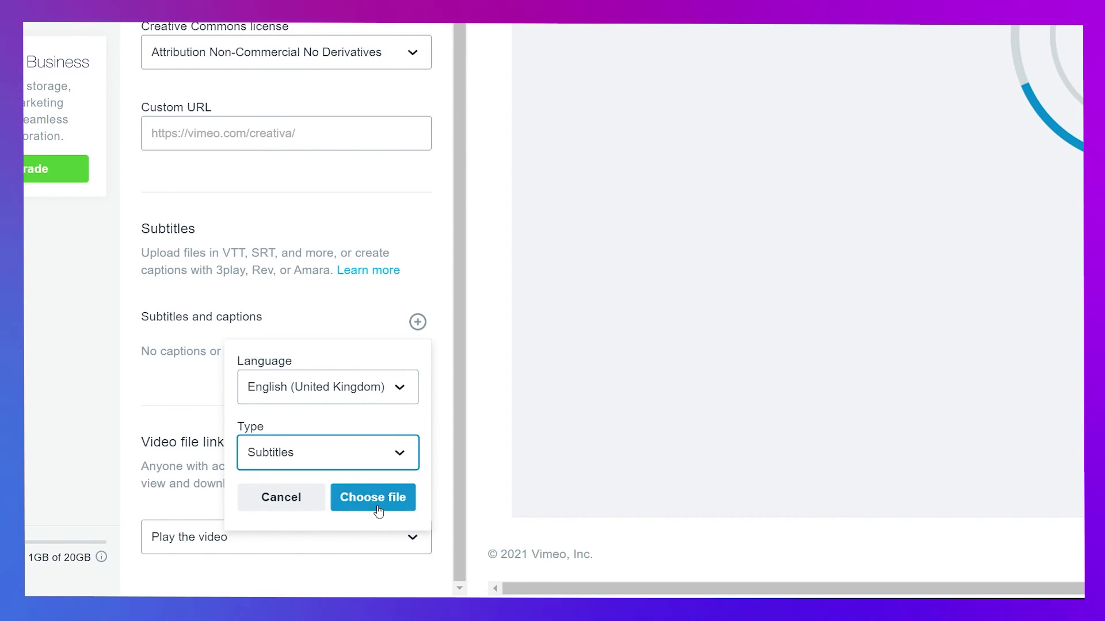
left_click(380, 506)
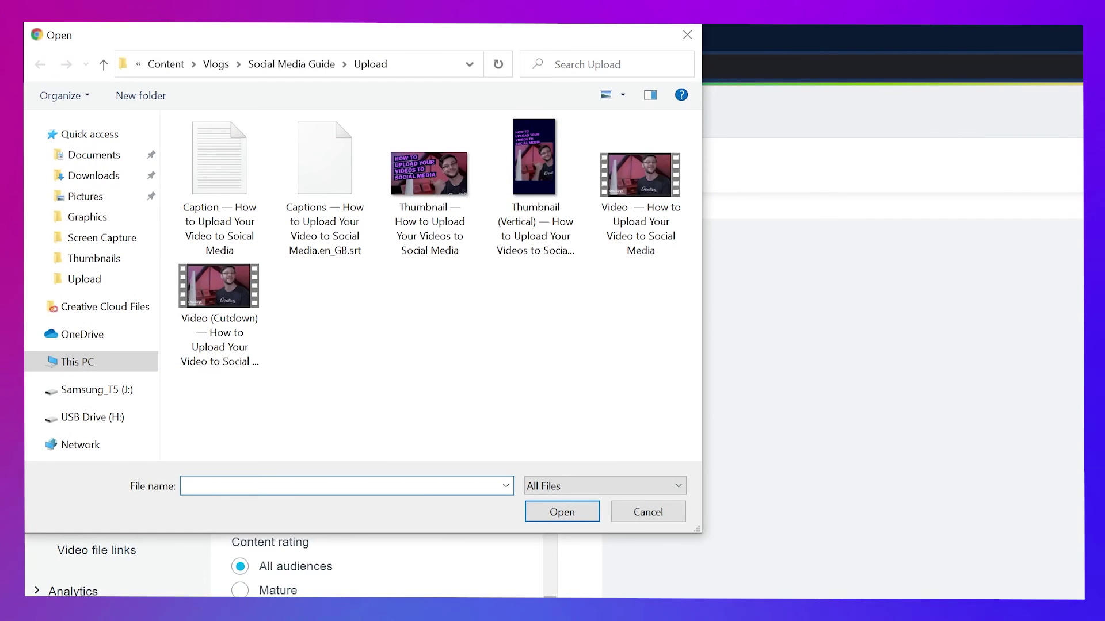
double_click(324, 190)
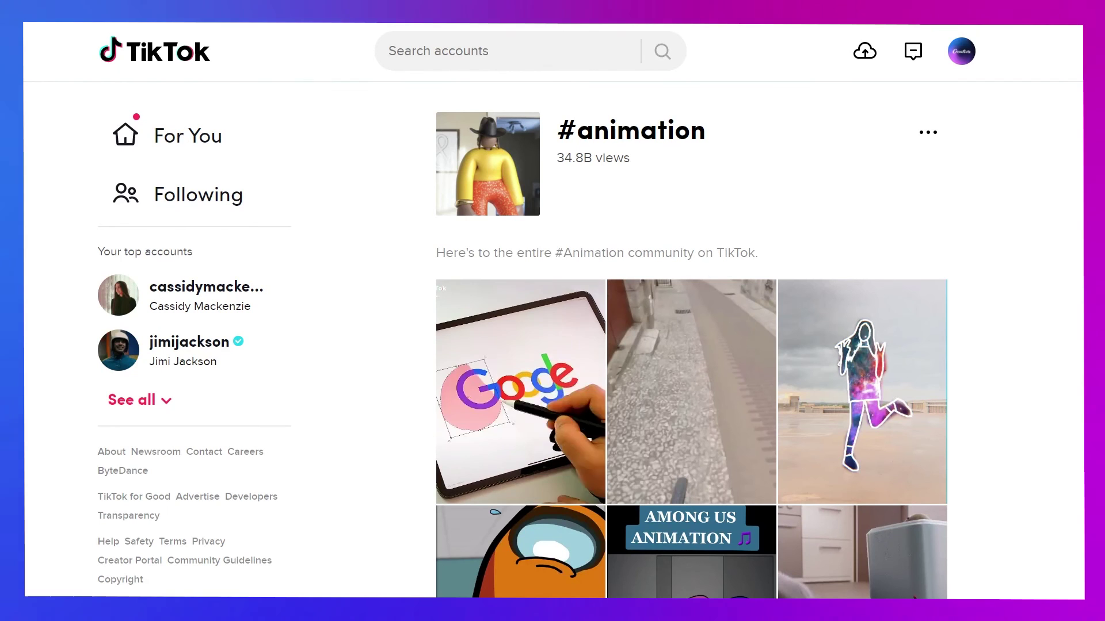
Upload the Video (TikTok) file and paste the caption ending #socialmedia #tips.
left_click(856, 56)
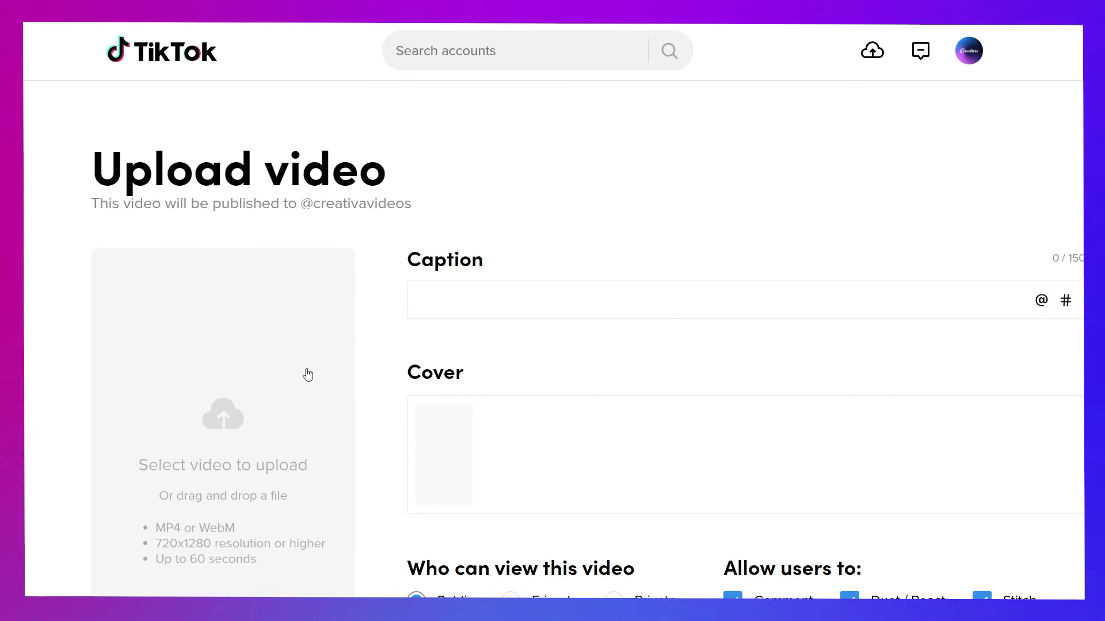
left_click(338, 414)
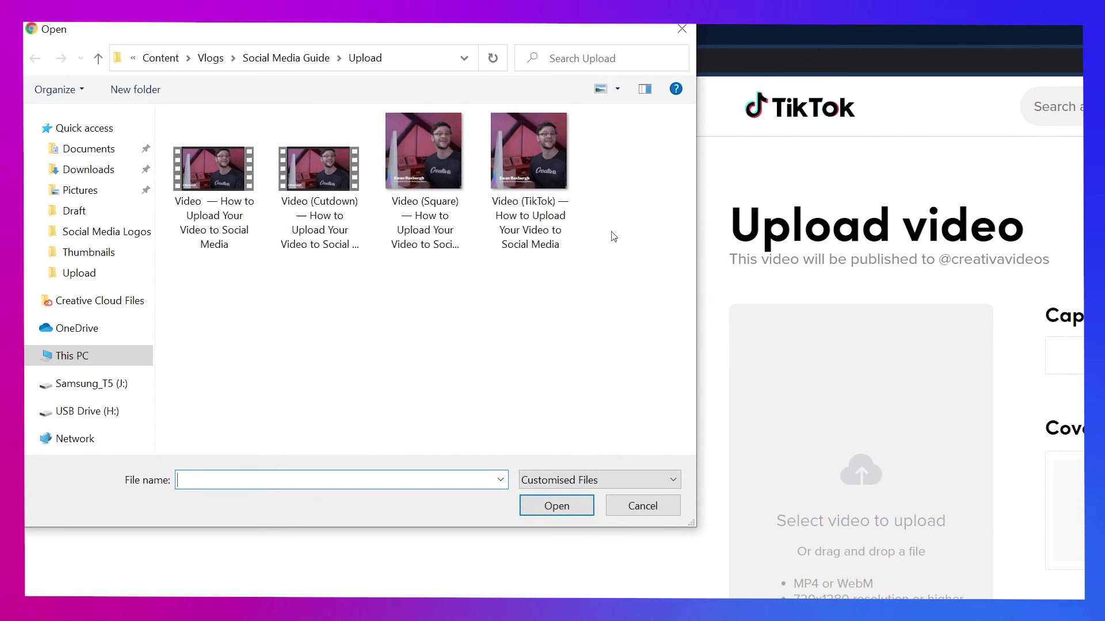
double_click(528, 167)
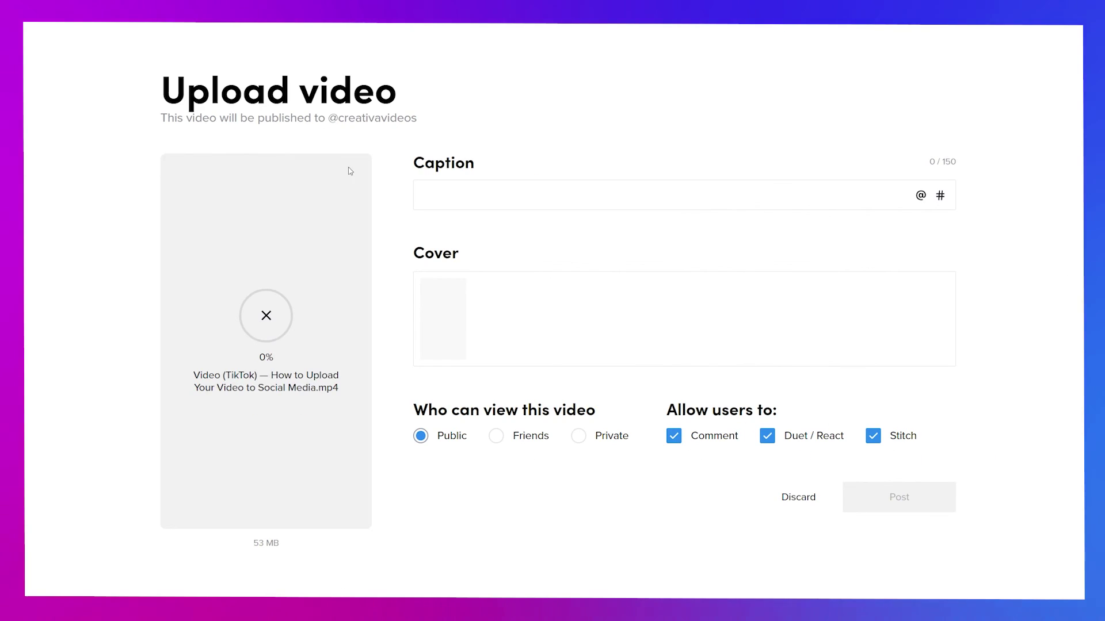
left_click(430, 184)
type("Ever wondered how to upload videos to TikTok from your computer? #socialmedia #tips")
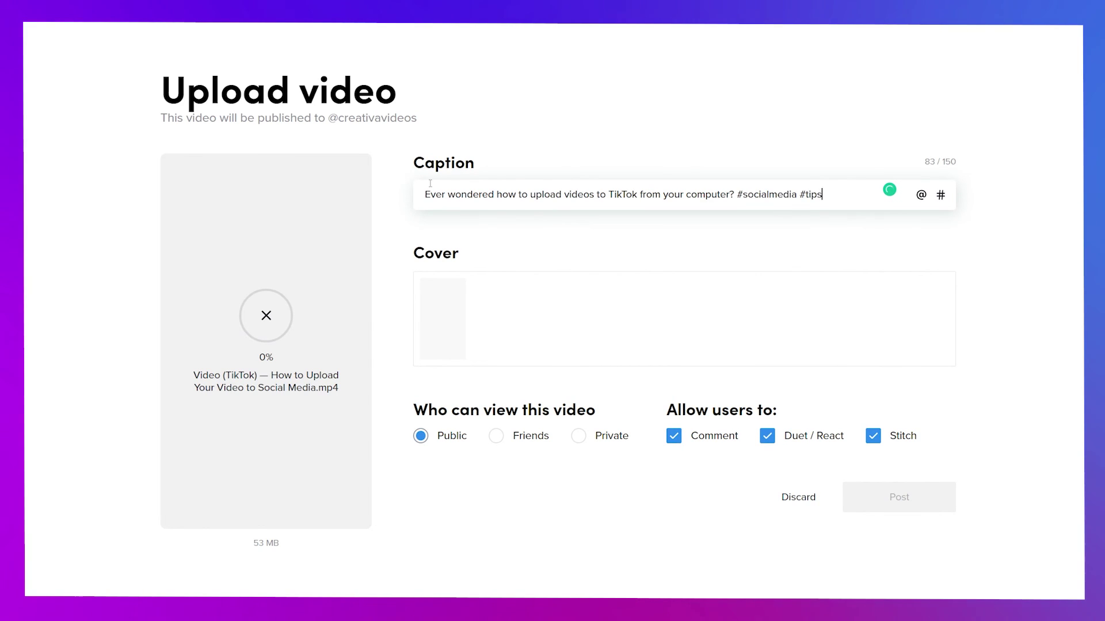